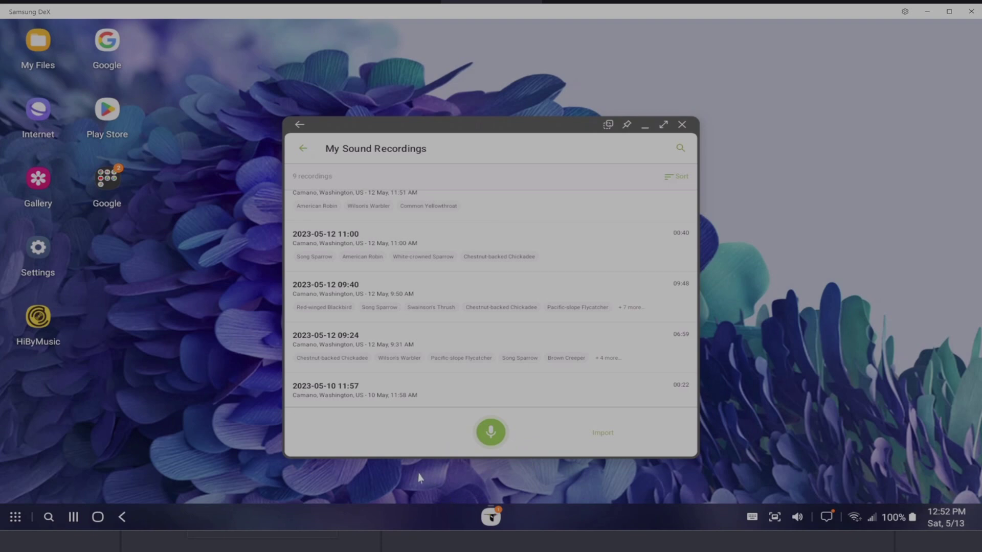
{"action": "left_click", "coordinate": [304, 148]}
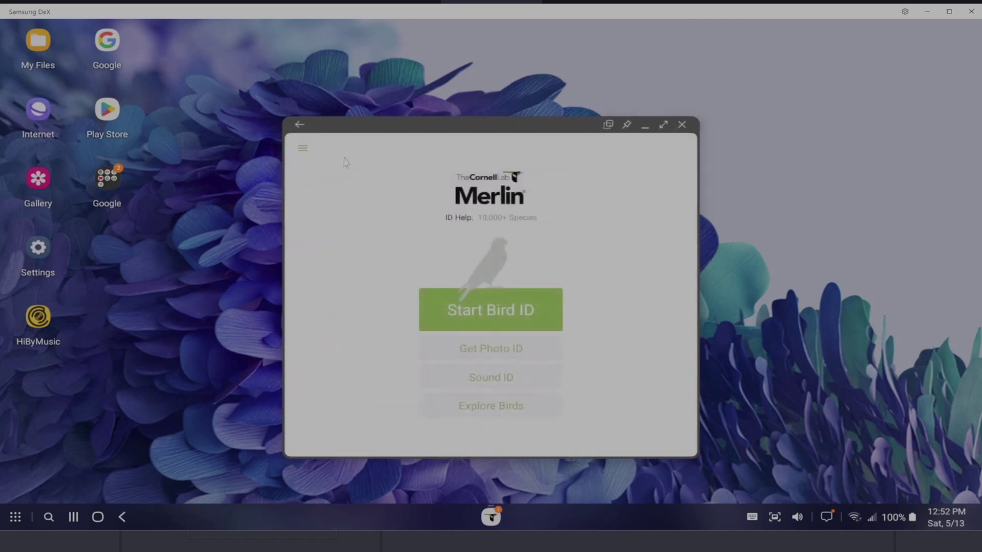
{"action": "left_click", "coordinate": [302, 150]}
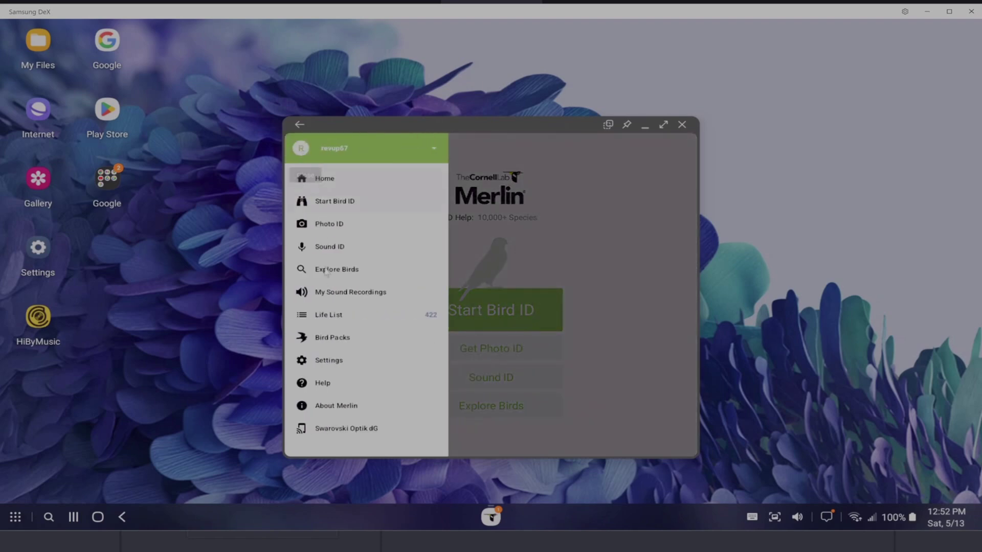
{"action": "left_click", "coordinate": [347, 294]}
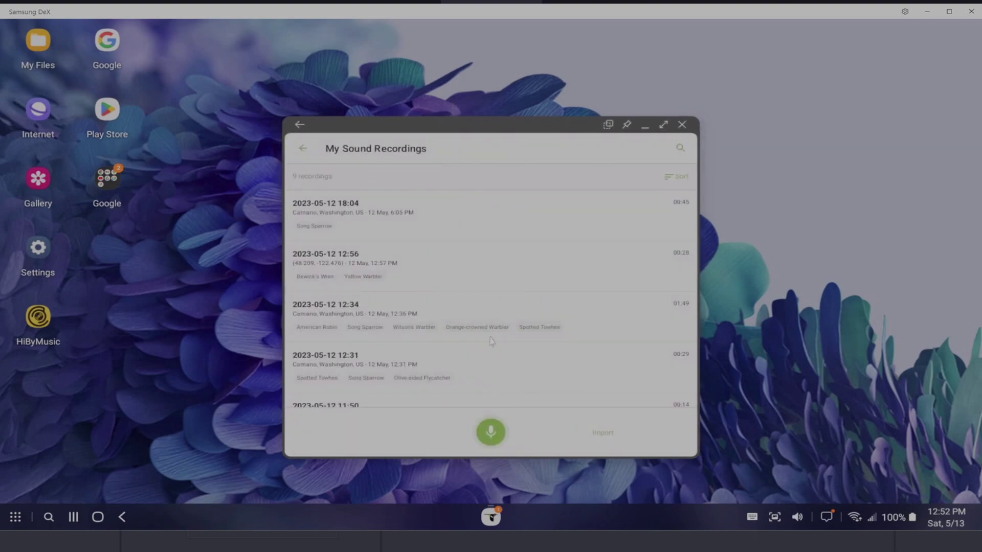
{"action": "scroll", "coordinate": [462, 361], "scroll_direction": "down", "scroll_amount": 3}
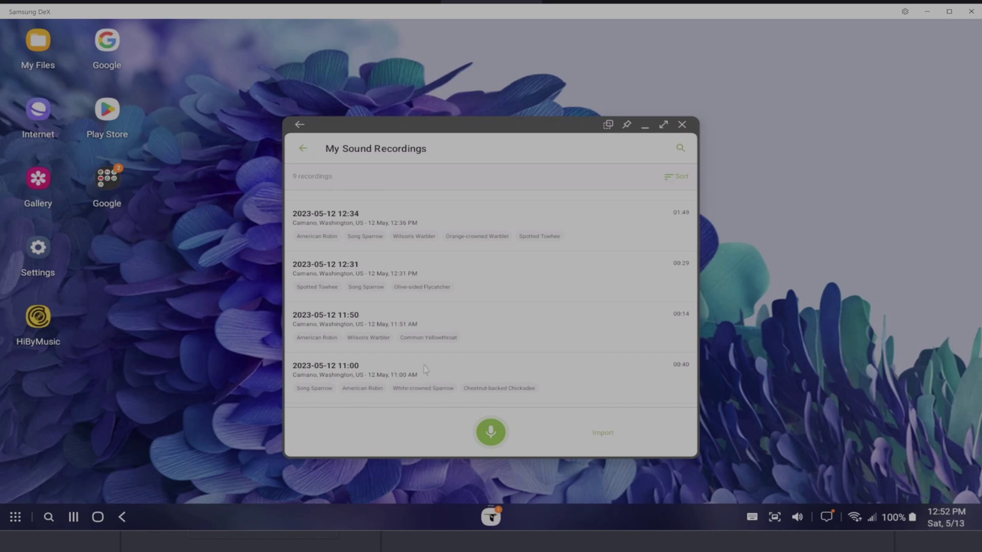
{"action": "scroll", "coordinate": [425, 369], "scroll_direction": "down", "scroll_amount": 1}
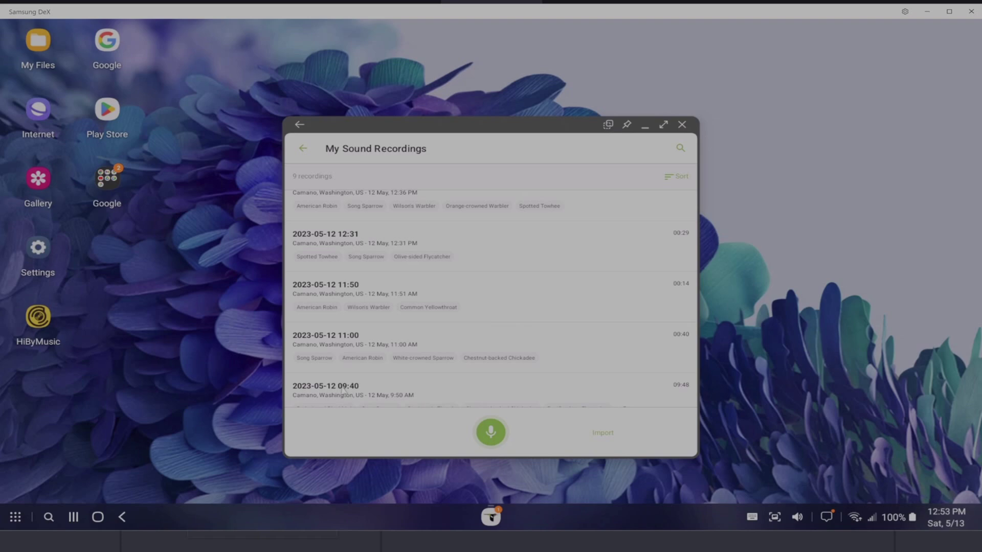
{"action": "left_click", "coordinate": [344, 391]}
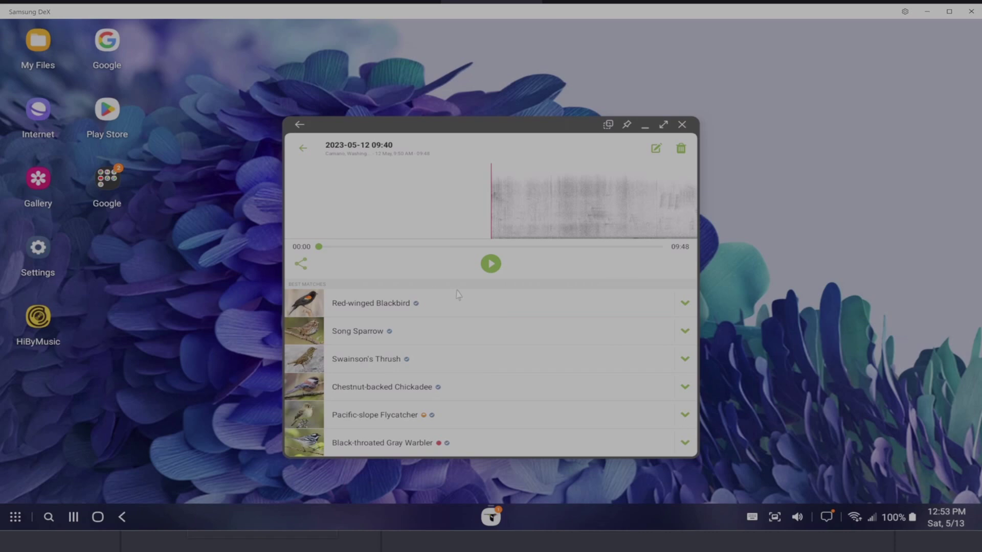
{"action": "scroll", "coordinate": [384, 334], "scroll_direction": "down", "scroll_amount": 10}
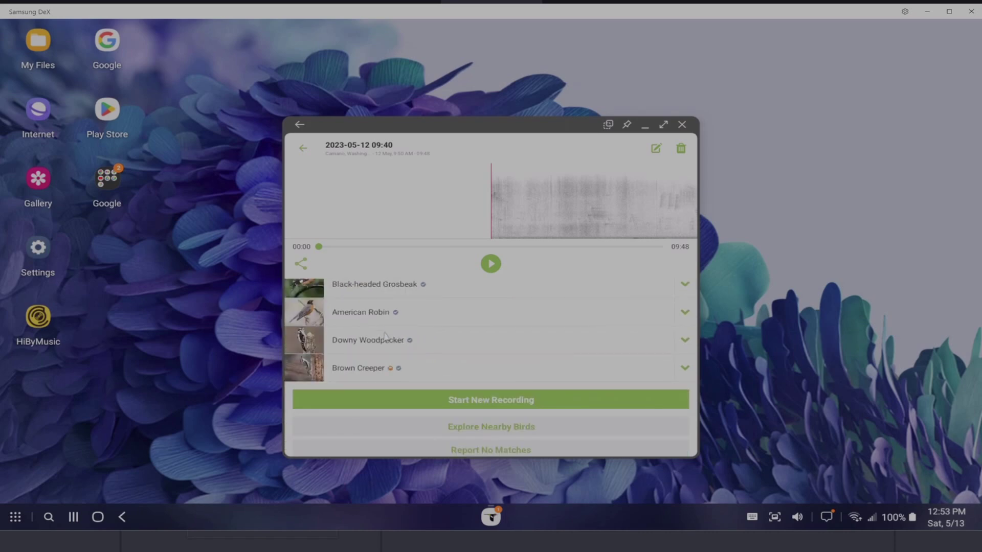
{"action": "scroll", "coordinate": [384, 334], "scroll_direction": "up", "scroll_amount": 5}
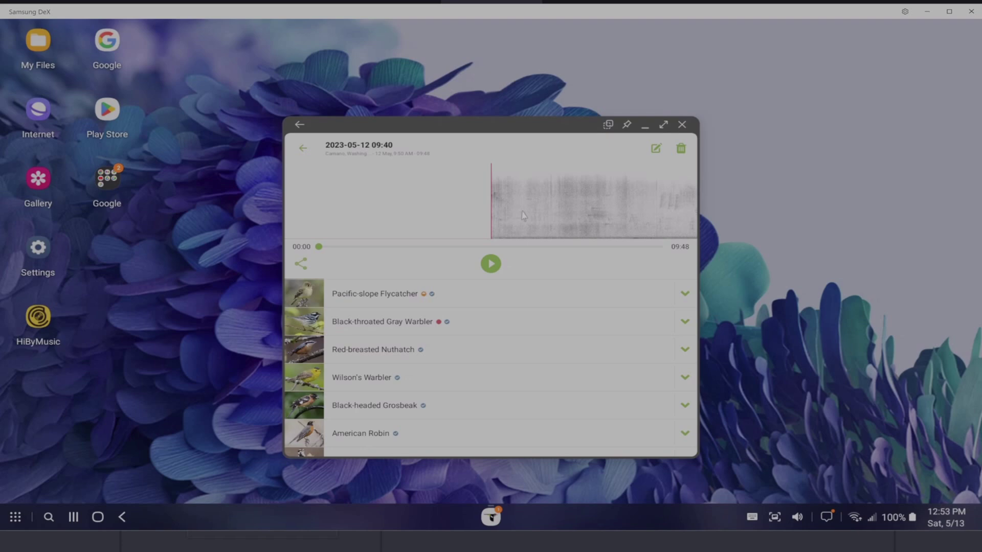
{"action": "left_click", "coordinate": [364, 383]}
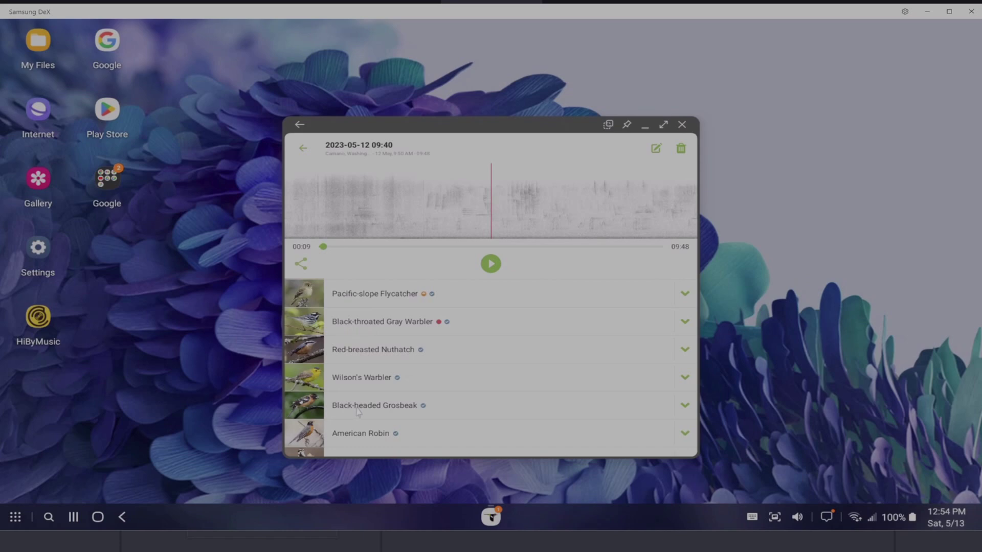
{"action": "left_click", "coordinate": [322, 247]}
{"action": "left_click_drag", "start_coordinate": [322, 248], "coordinate": [317, 248]}
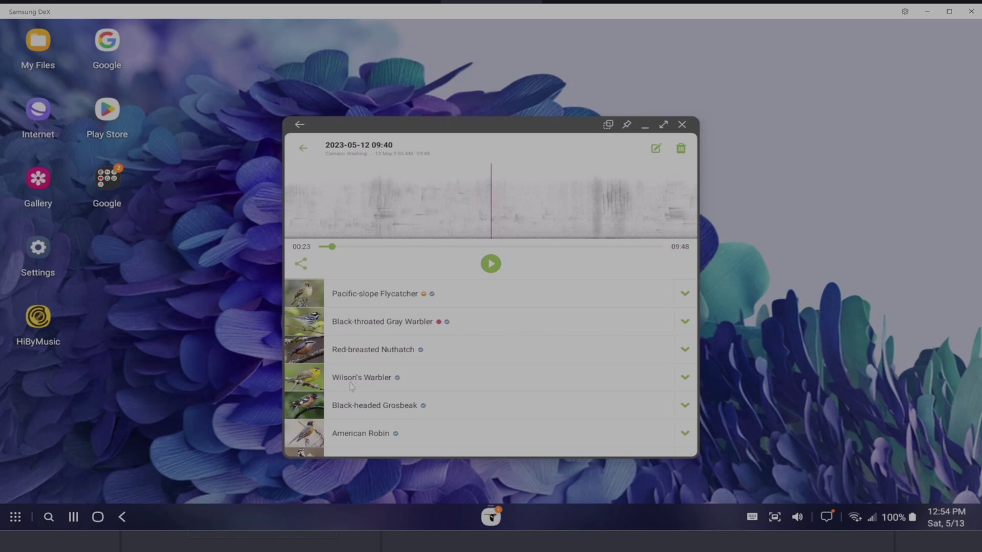
{"action": "left_click", "coordinate": [328, 247]}
{"action": "left_click_drag", "start_coordinate": [328, 247], "coordinate": [307, 247]}
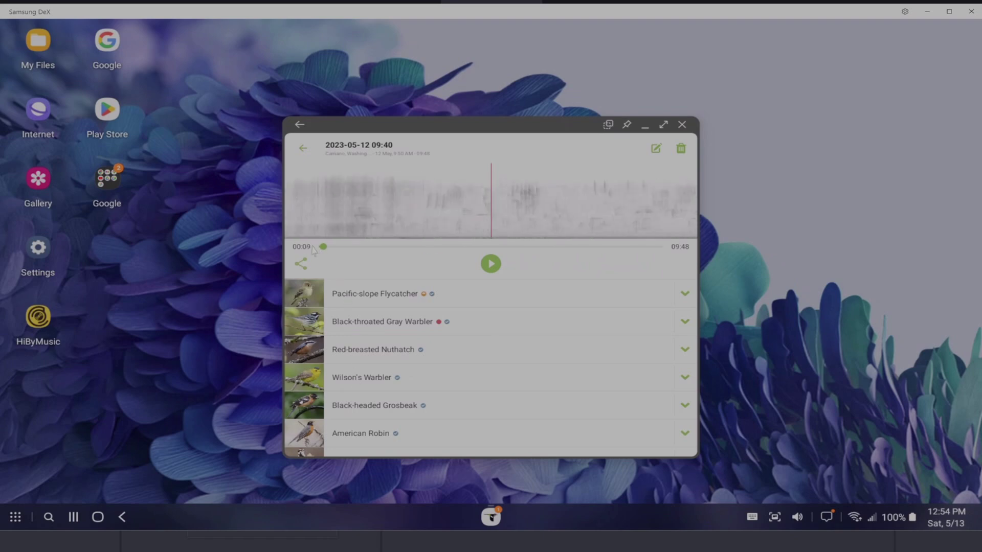
{"action": "left_click_drag", "start_coordinate": [323, 247], "coordinate": [310, 251]}
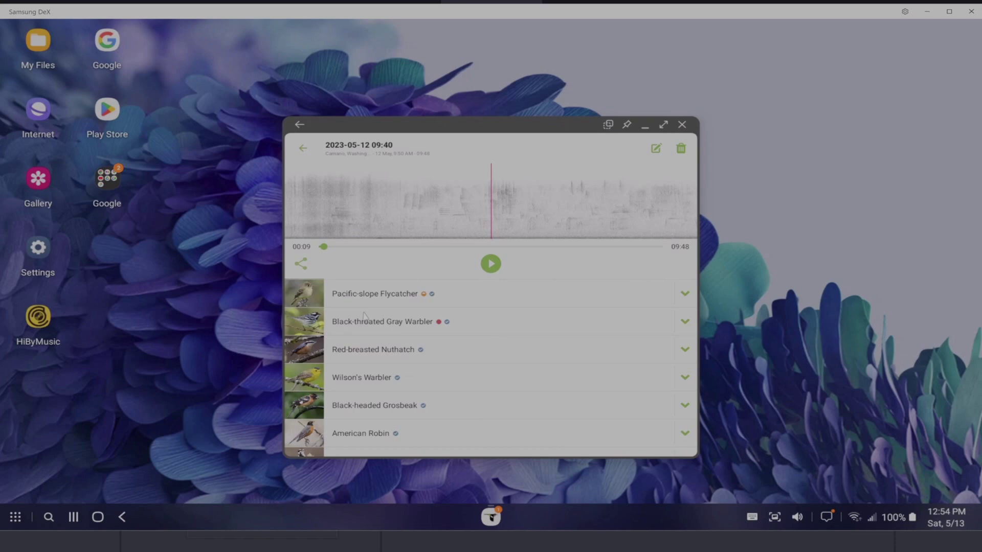
{"action": "left_click", "coordinate": [302, 265]}
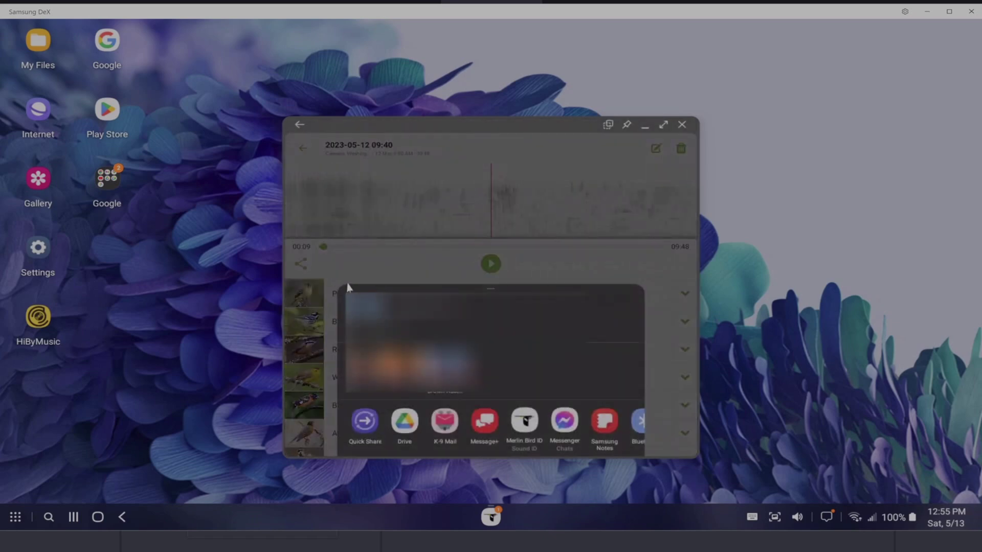
{"action": "left_click", "coordinate": [405, 416]}
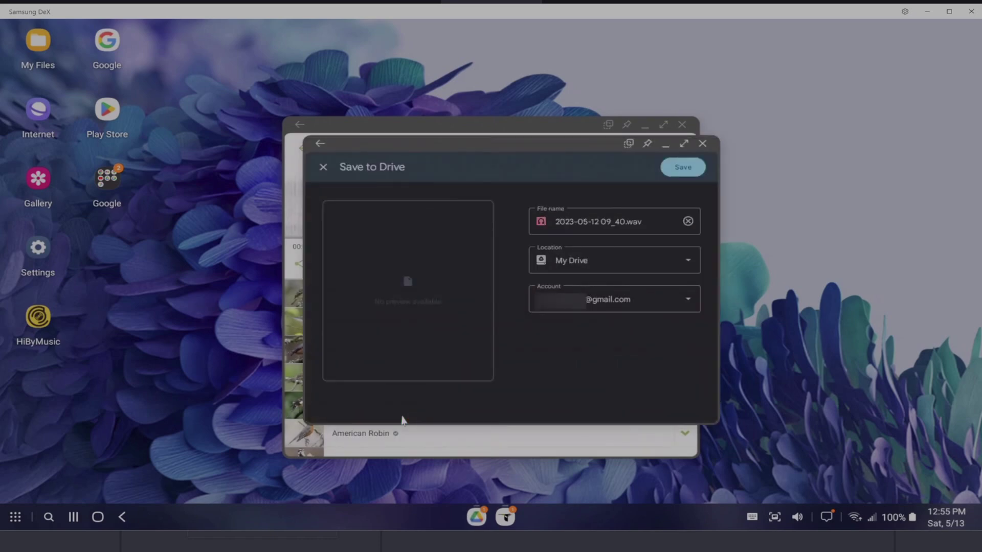
{"action": "left_click", "coordinate": [580, 225]}
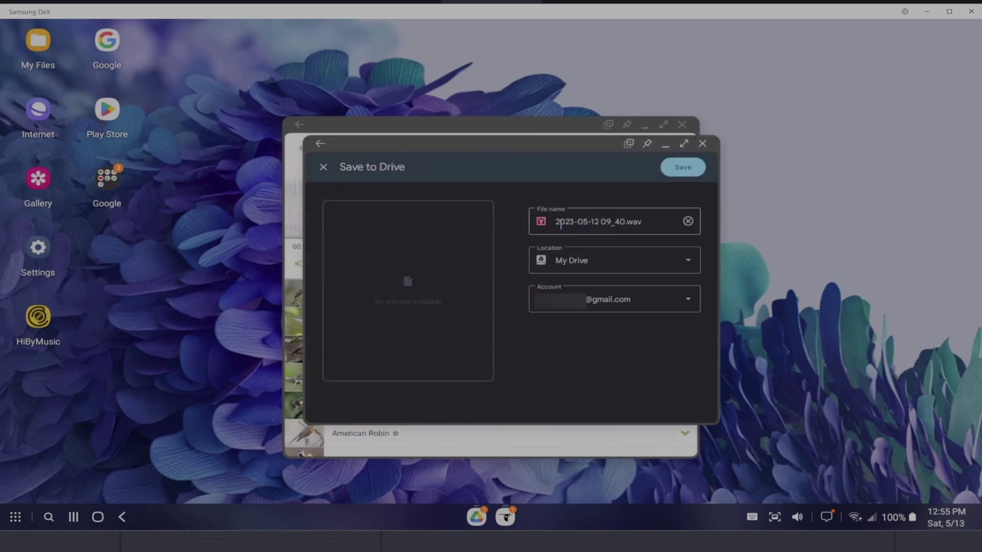
{"action": "left_click", "coordinate": [578, 222]}
{"action": "left_click", "coordinate": [557, 223]}
{"action": "left_click", "coordinate": [647, 223]}
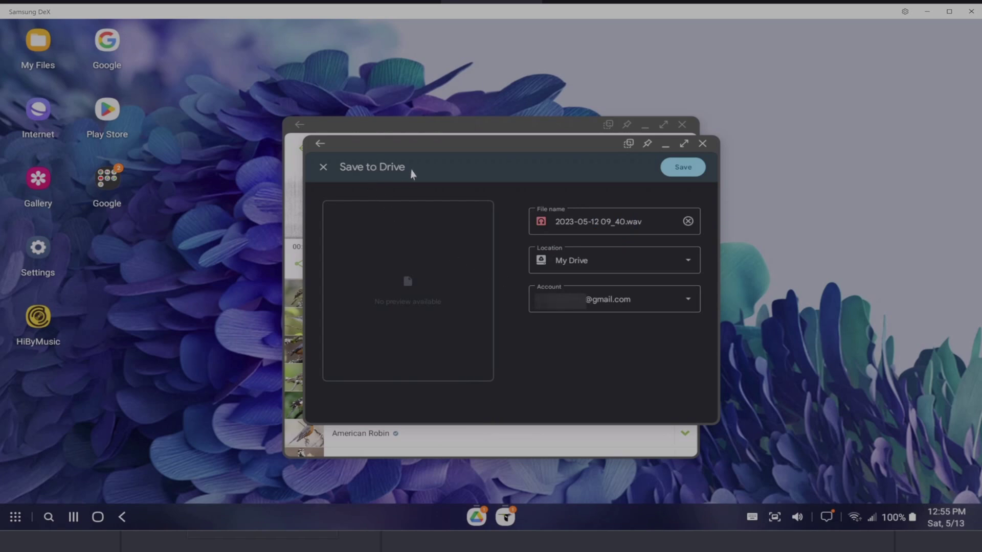
{"action": "left_click", "coordinate": [690, 169]}
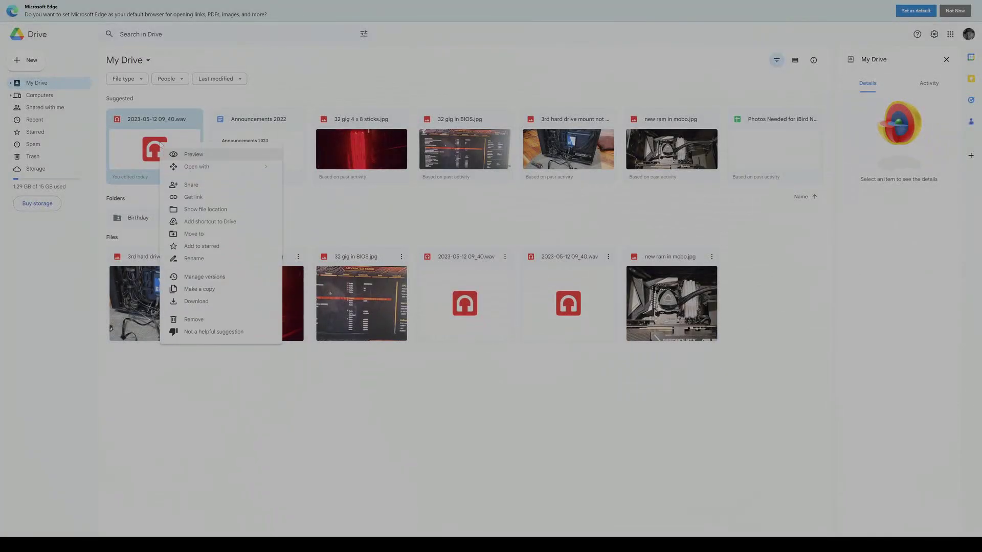
{"action": "left_click", "coordinate": [190, 302]}
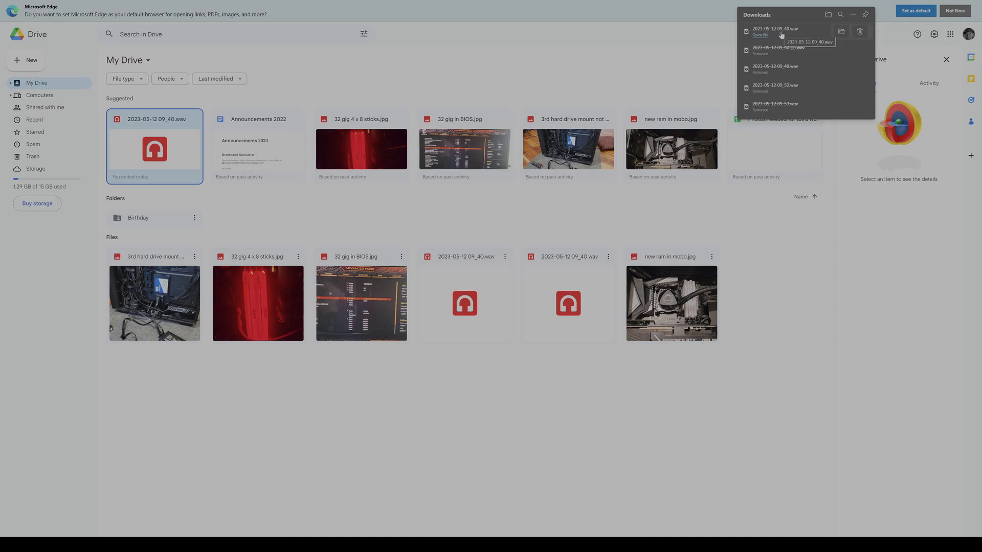
{"action": "left_click", "coordinate": [841, 32]}
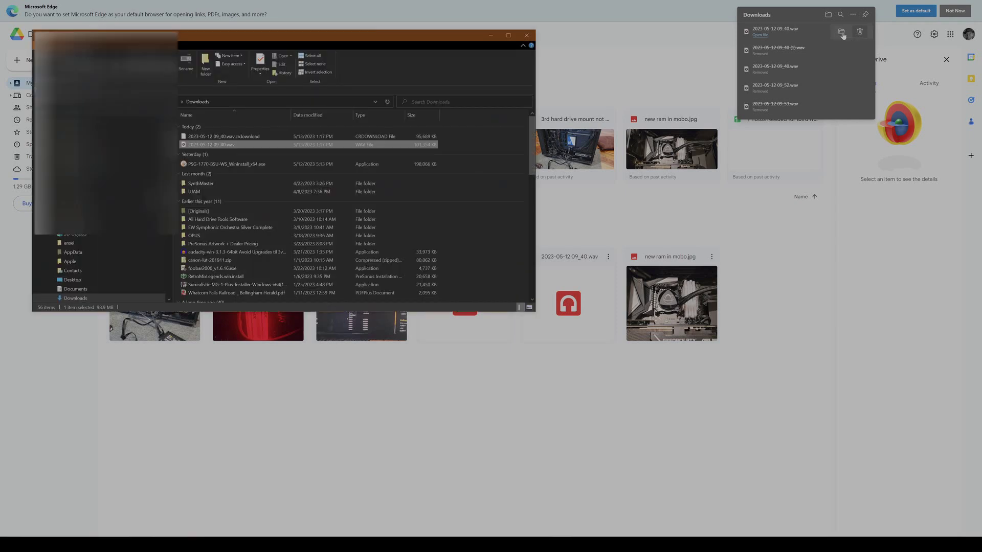
{"action": "right_click", "coordinate": [246, 147]}
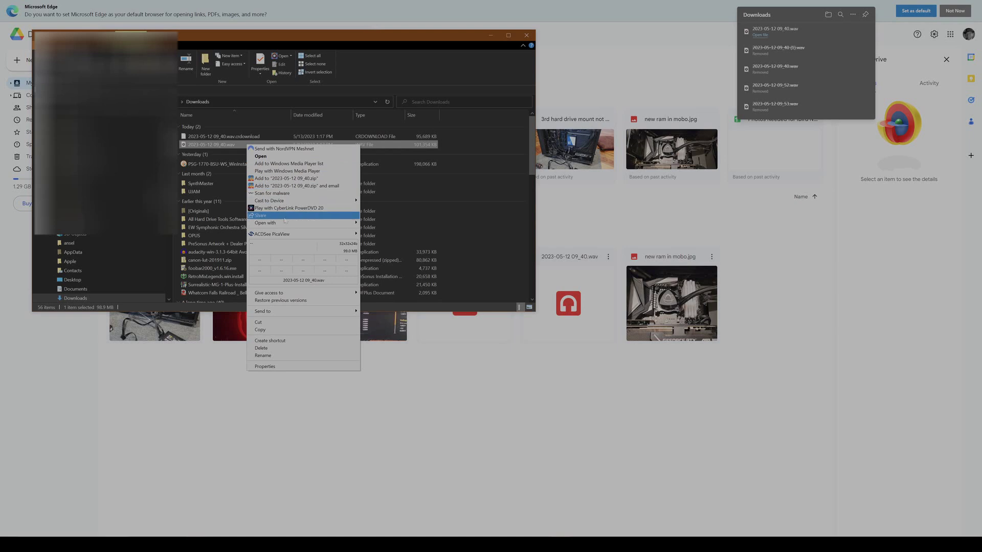
{"action": "mouse_move", "coordinate": [352, 221]}
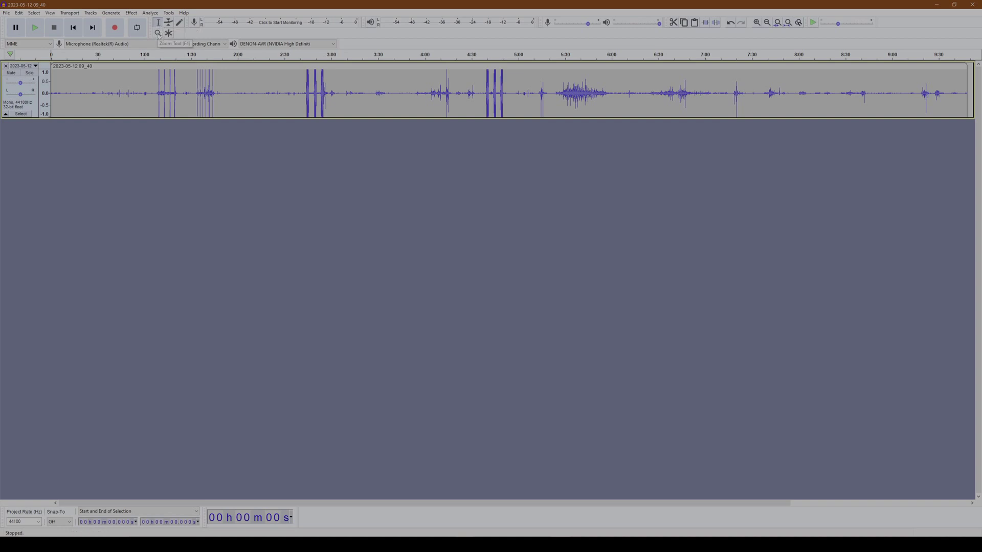
- Zoom into the waveform's early part, down to roughly 33 s to 1:11
{"action": "left_click", "coordinate": [158, 33]}
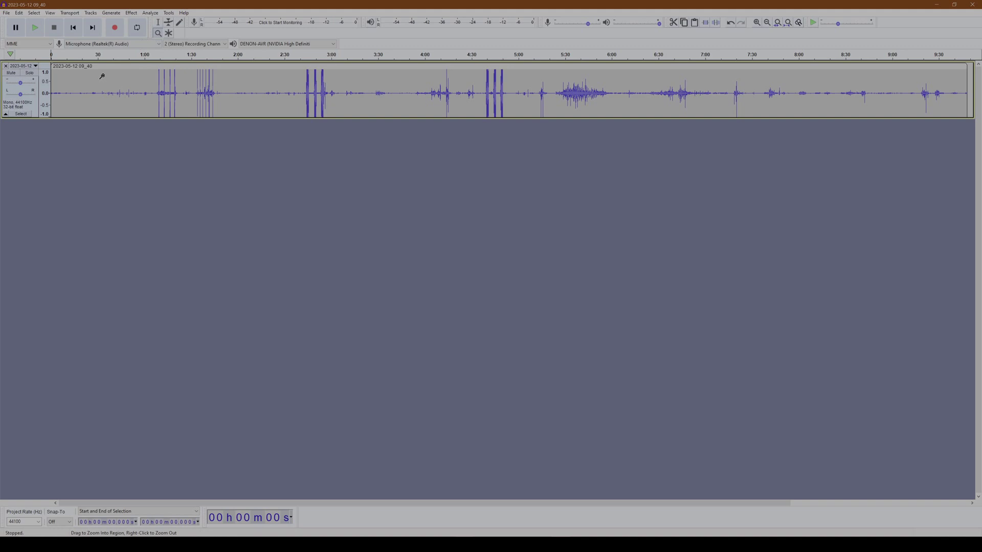
{"action": "left_click", "coordinate": [108, 76]}
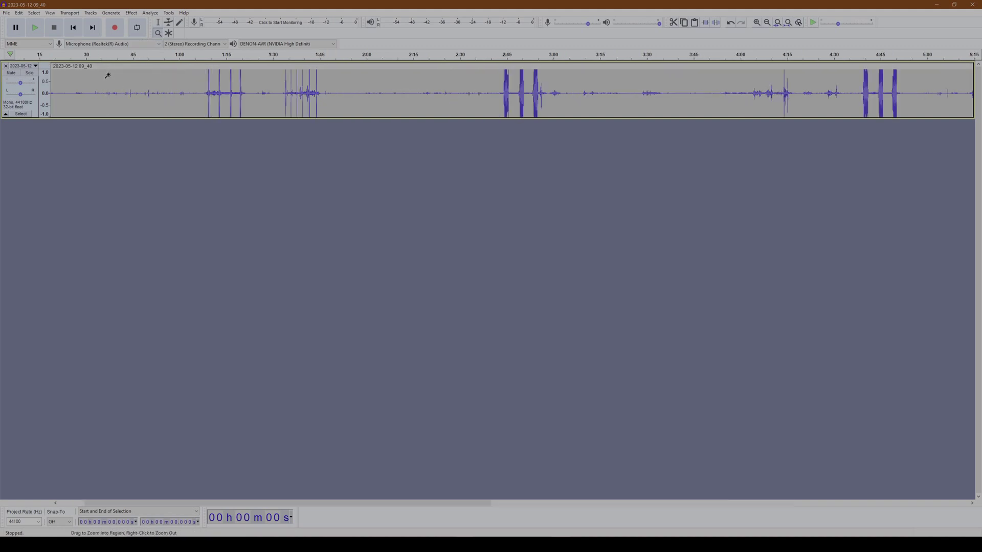
{"action": "left_click", "coordinate": [102, 80]}
{"action": "left_click", "coordinate": [102, 80]}
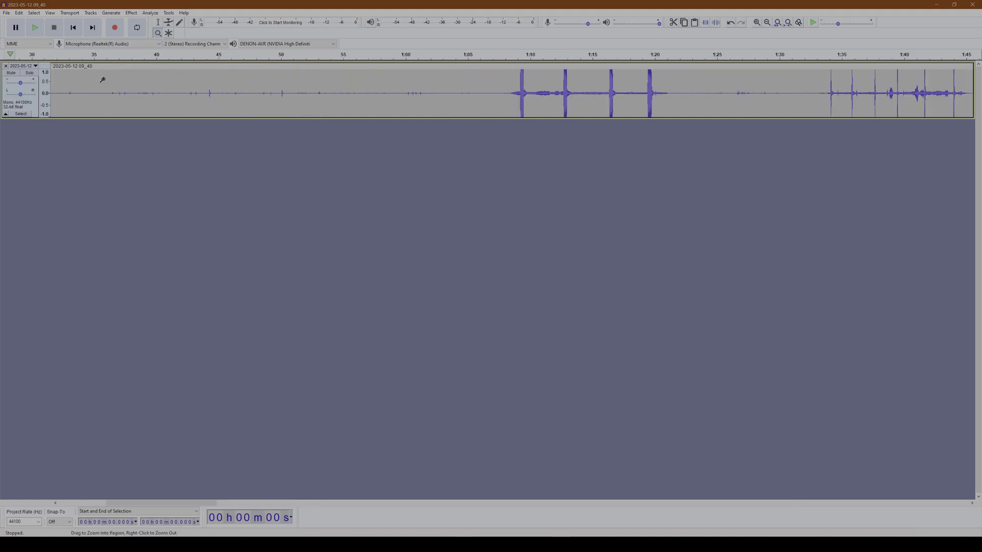
{"action": "left_click", "coordinate": [102, 80]}
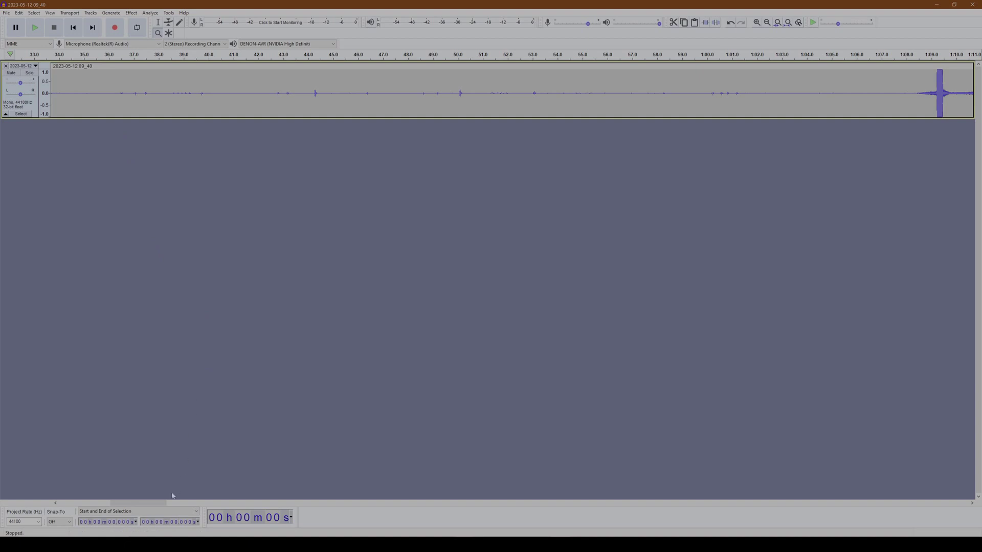
- Scroll back to the start and select from about 8 to 11 seconds
{"action": "left_click_drag", "start_coordinate": [162, 504], "coordinate": [104, 506]}
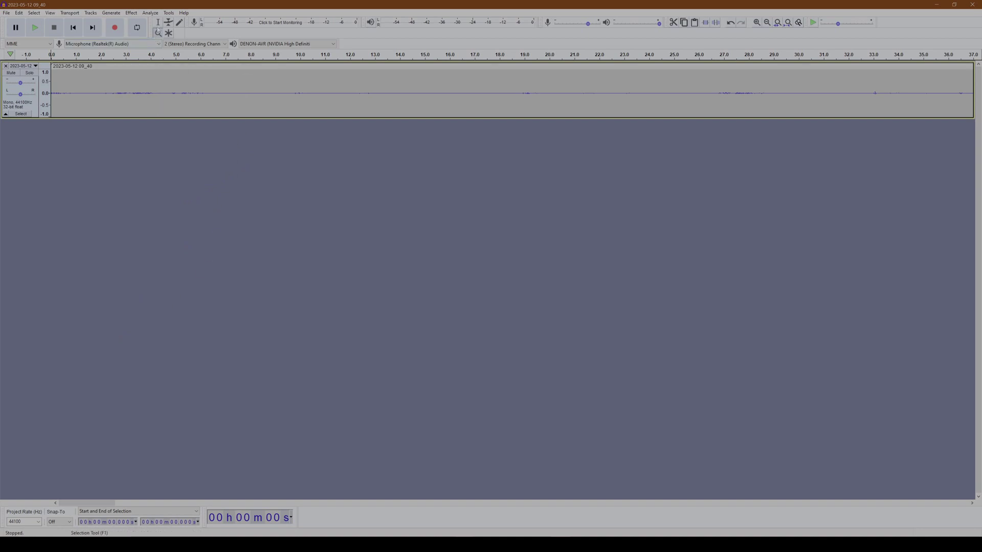
{"action": "left_click", "coordinate": [159, 26]}
{"action": "left_click_drag", "start_coordinate": [251, 71], "coordinate": [326, 78]}
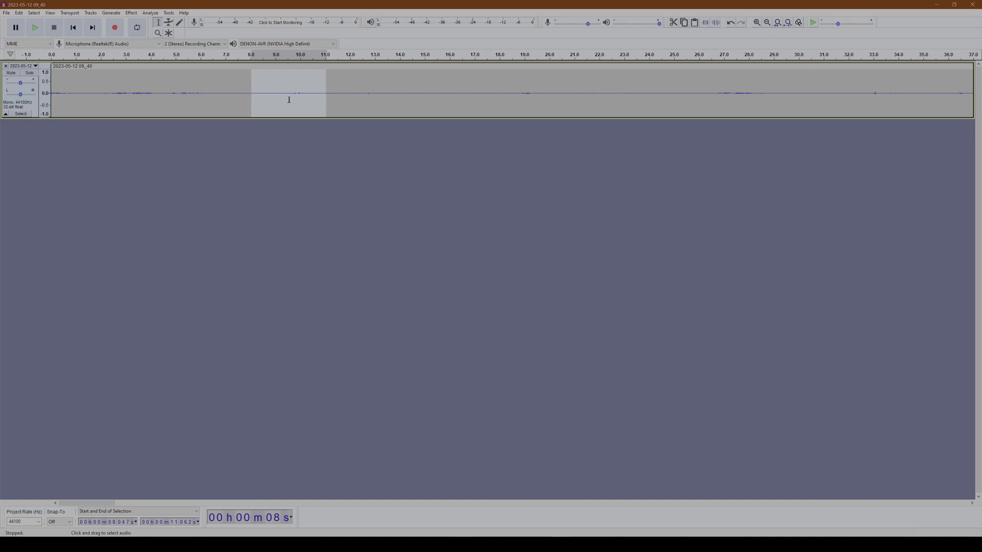
- Audition the selection, then reselect the passage from about 7.99 to 11.08 seconds
{"action": "left_click", "coordinate": [34, 28]}
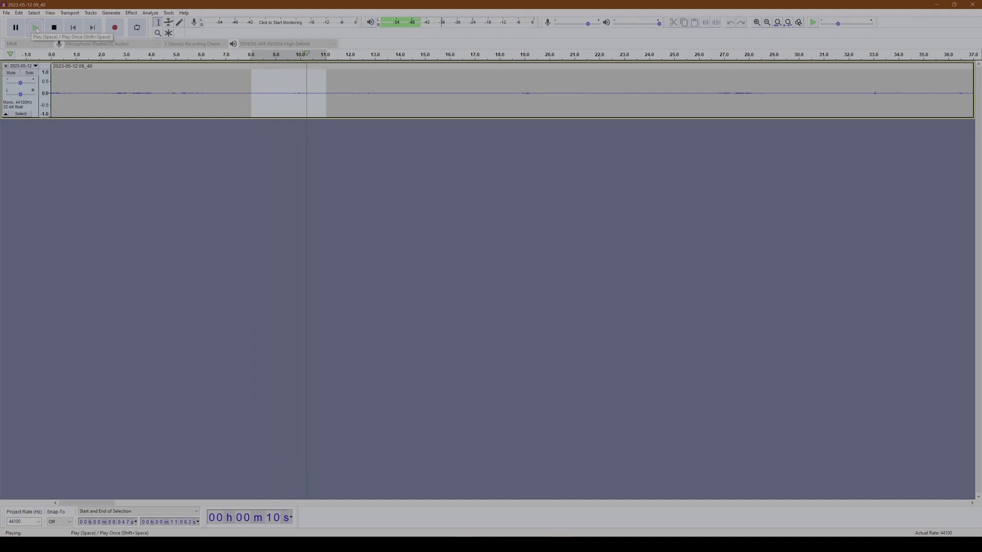
{"action": "left_click", "coordinate": [53, 28]}
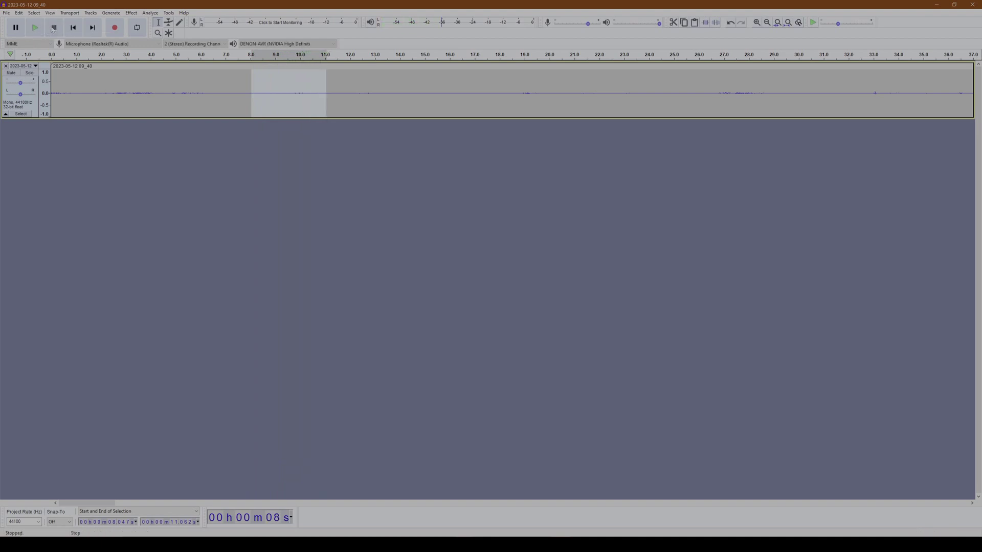
{"action": "left_click", "coordinate": [257, 85]}
{"action": "left_click_drag", "start_coordinate": [250, 84], "coordinate": [327, 91]}
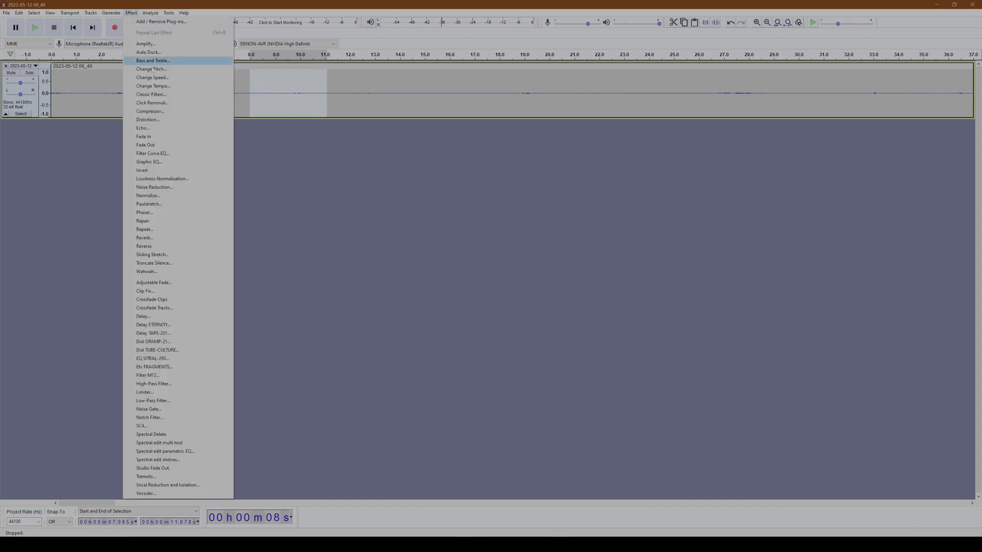
- Normalize the selected stretch to a -1.0 dB peak amplitude
{"action": "left_click", "coordinate": [179, 197]}
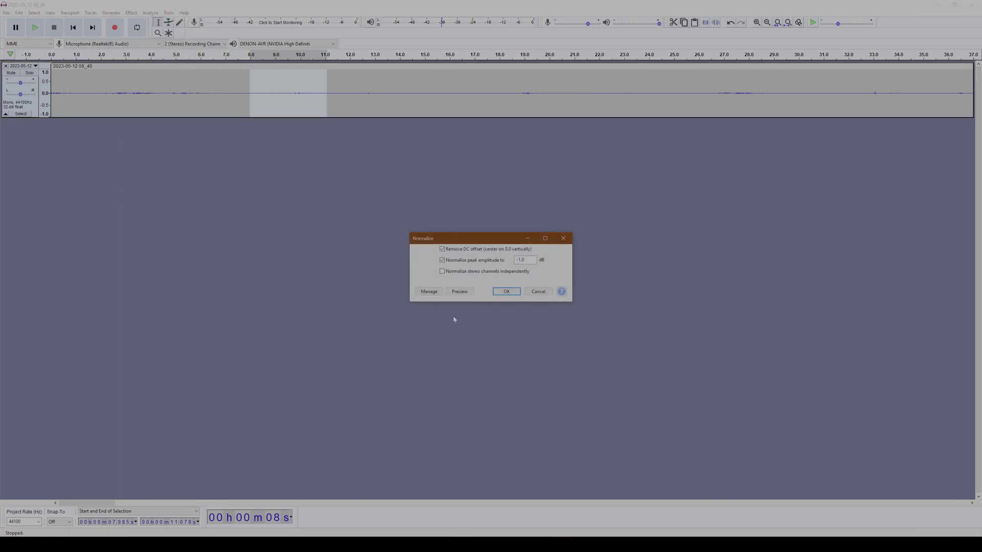
{"action": "left_click", "coordinate": [521, 264]}
{"action": "left_click", "coordinate": [506, 294]}
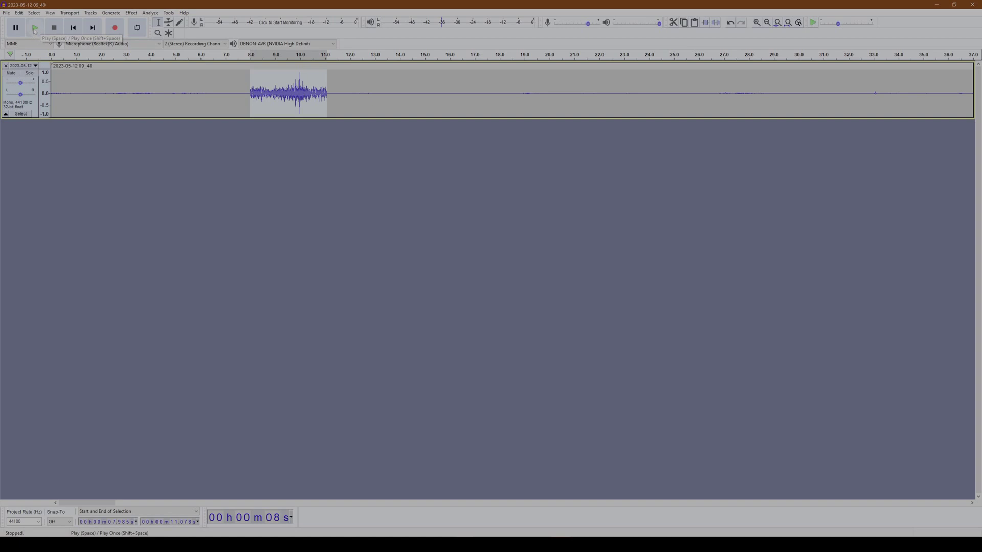
- Play the normalized passage twice, then select the burst from 7.92 to 11.08 seconds
{"action": "left_click", "coordinate": [35, 28]}
{"action": "left_click", "coordinate": [35, 30]}
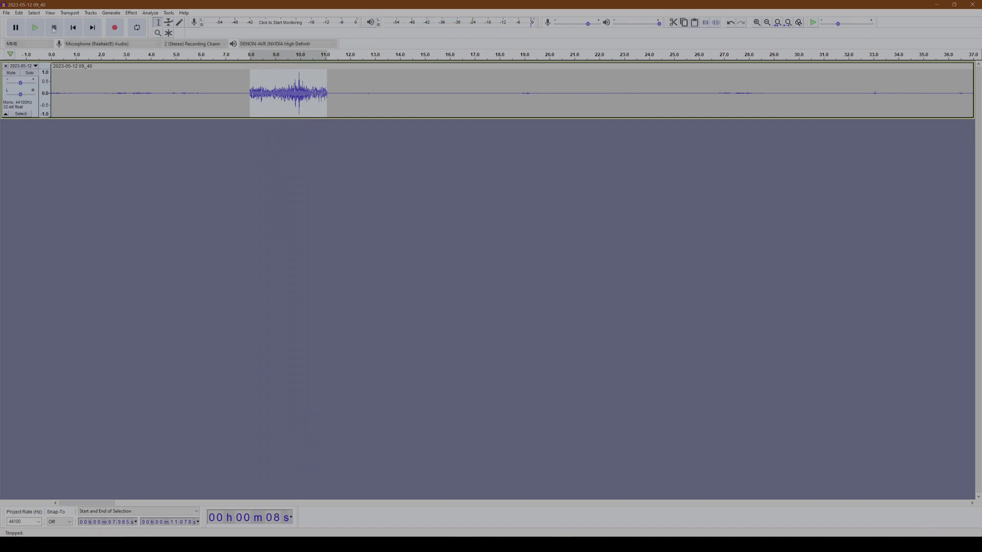
{"action": "left_click", "coordinate": [273, 87]}
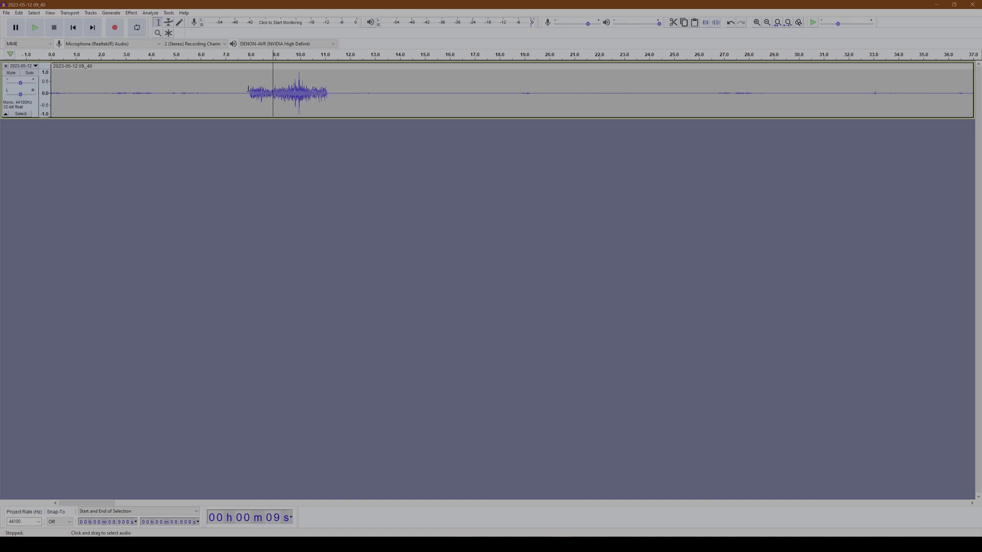
{"action": "left_click_drag", "start_coordinate": [248, 89], "coordinate": [330, 97]}
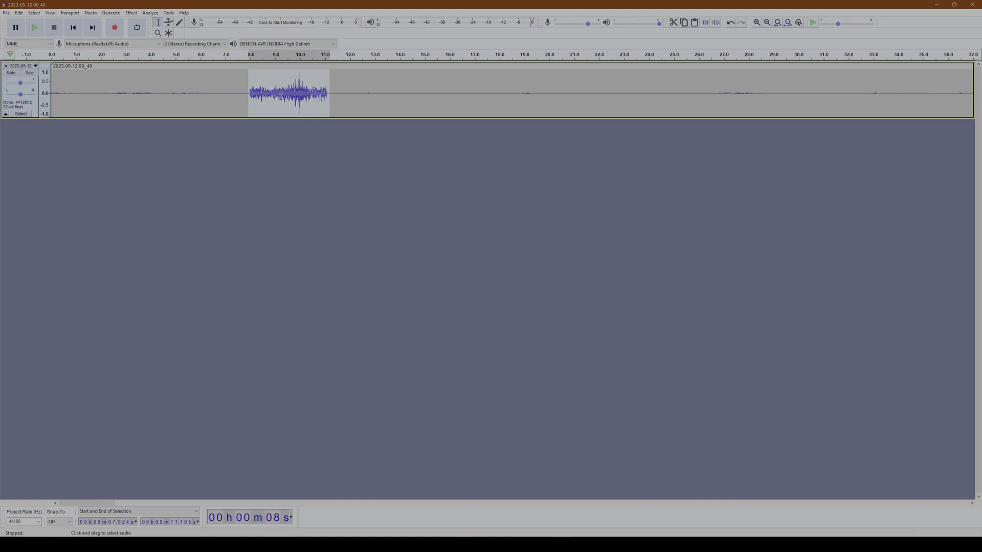
- Copy the selected bird-song burst and start a new empty project
{"action": "left_click", "coordinate": [19, 13]}
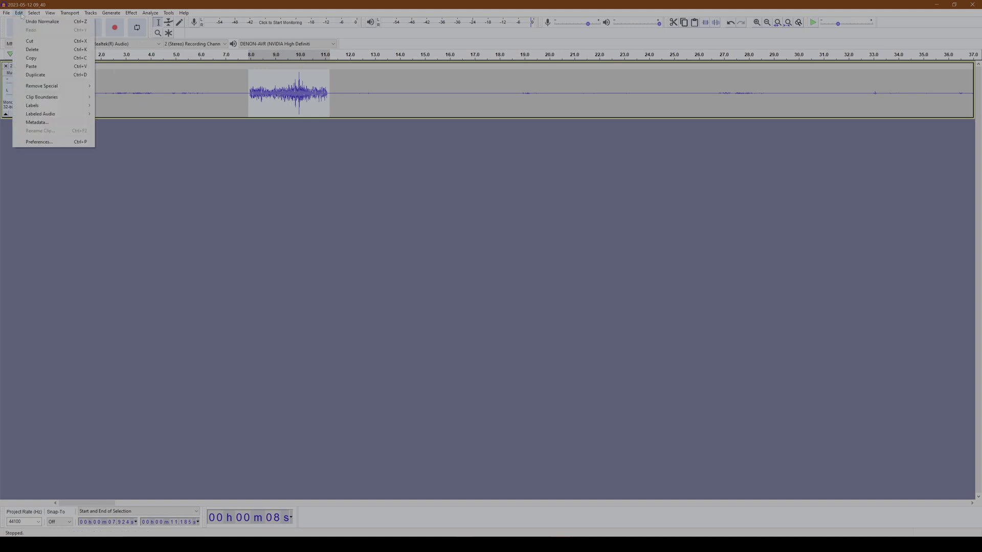
{"action": "left_click", "coordinate": [5, 15]}
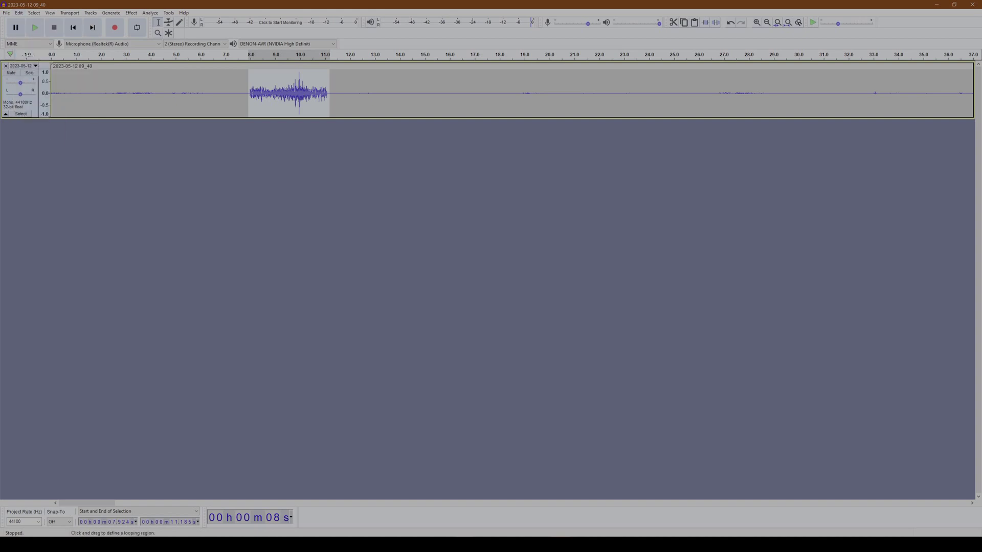
{"action": "left_click", "coordinate": [6, 12]}
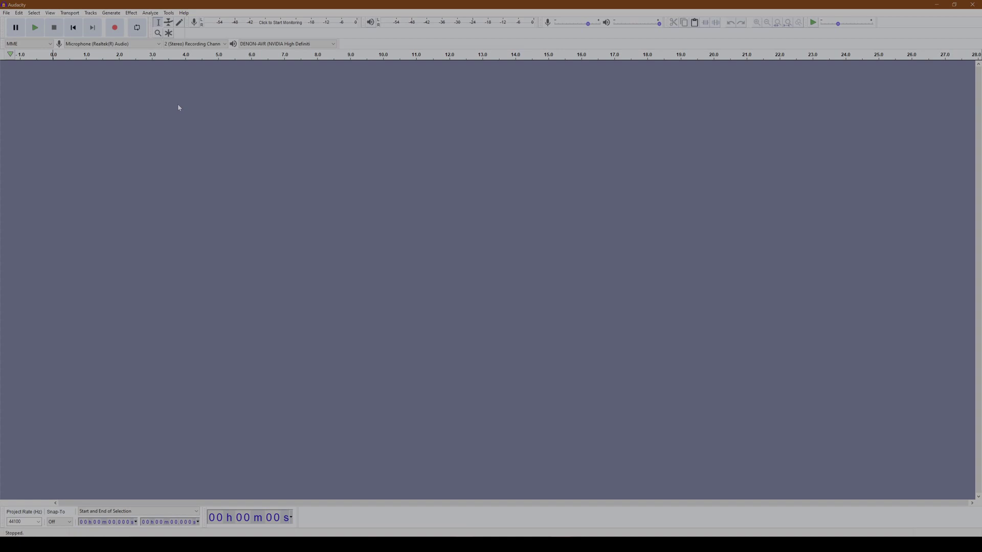
- Paste the copied burst into the new project as its own mono track
{"action": "right_click", "coordinate": [179, 107]}
{"action": "left_click", "coordinate": [167, 103]}
{"action": "left_click", "coordinate": [20, 13]}
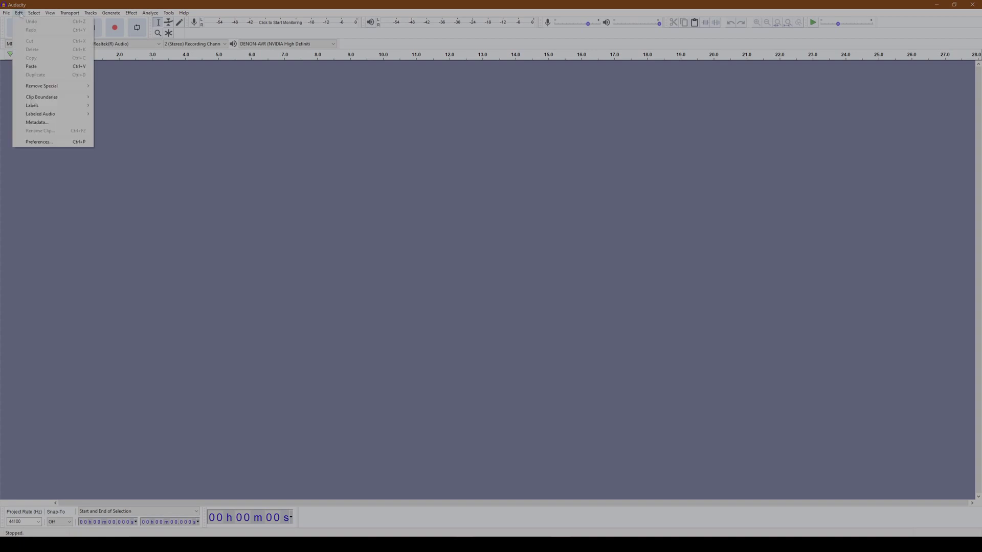
{"action": "left_click", "coordinate": [43, 67]}
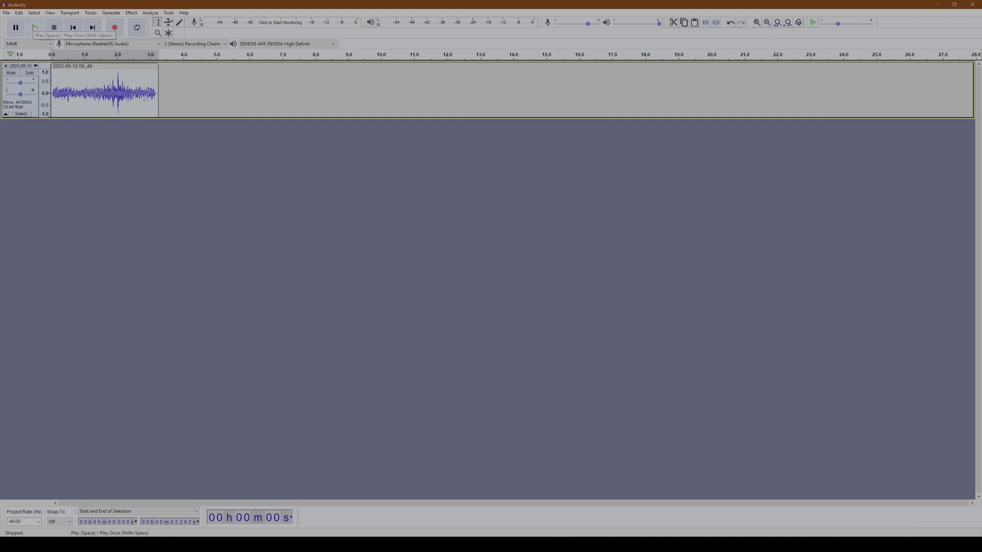
- Play the pasted clip, then select the quiet stretch from 0.09 to 0.78 seconds
{"action": "left_click", "coordinate": [35, 28]}
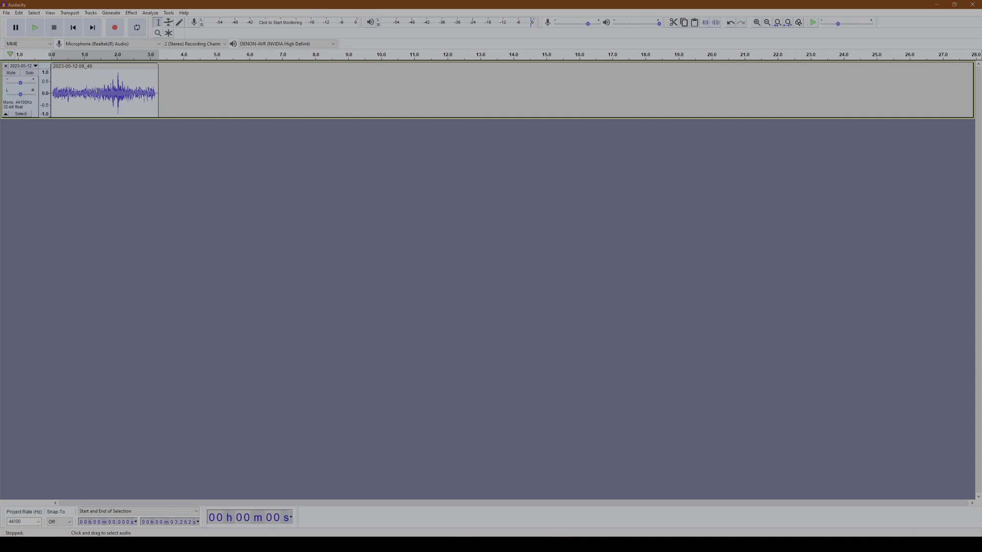
{"action": "left_click", "coordinate": [99, 91]}
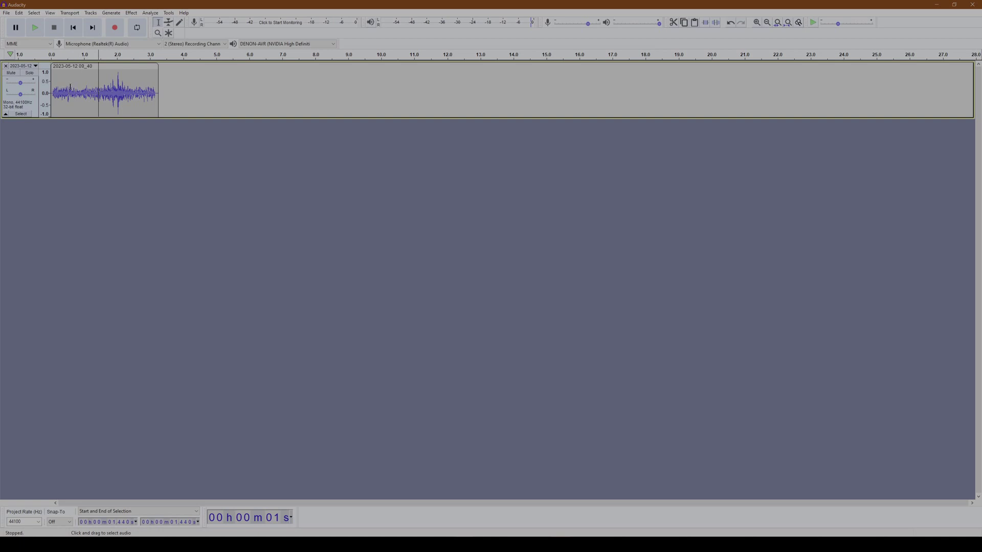
{"action": "left_click_drag", "start_coordinate": [77, 90], "coordinate": [55, 93]}
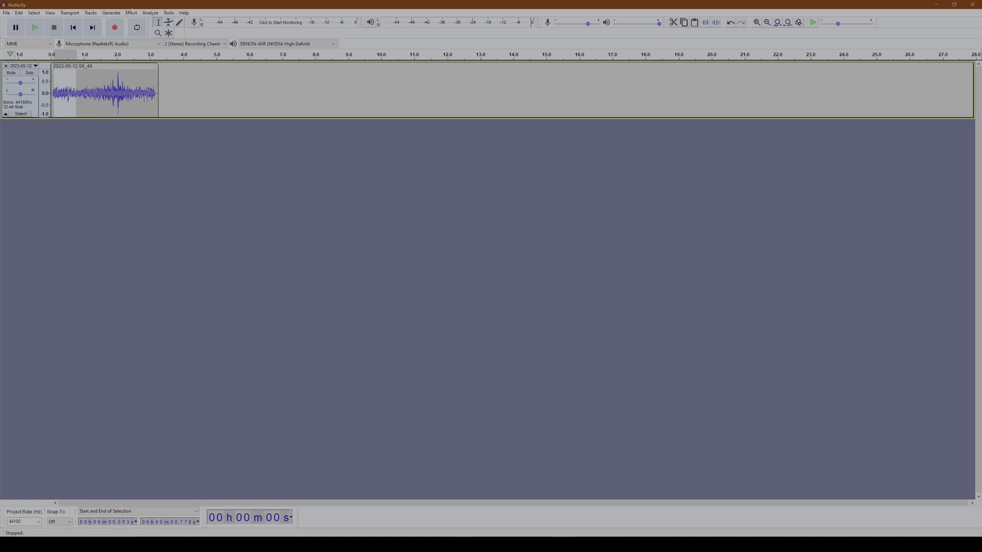
- Use Noise Reduction's Get Noise Profile on the selected quiet stretch
{"action": "left_click", "coordinate": [129, 14]}
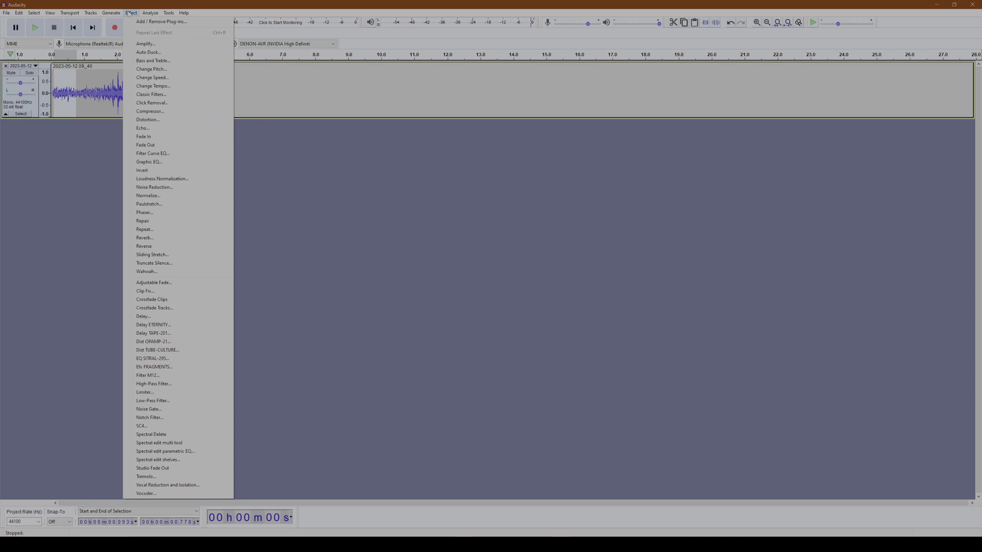
{"action": "left_click", "coordinate": [154, 187]}
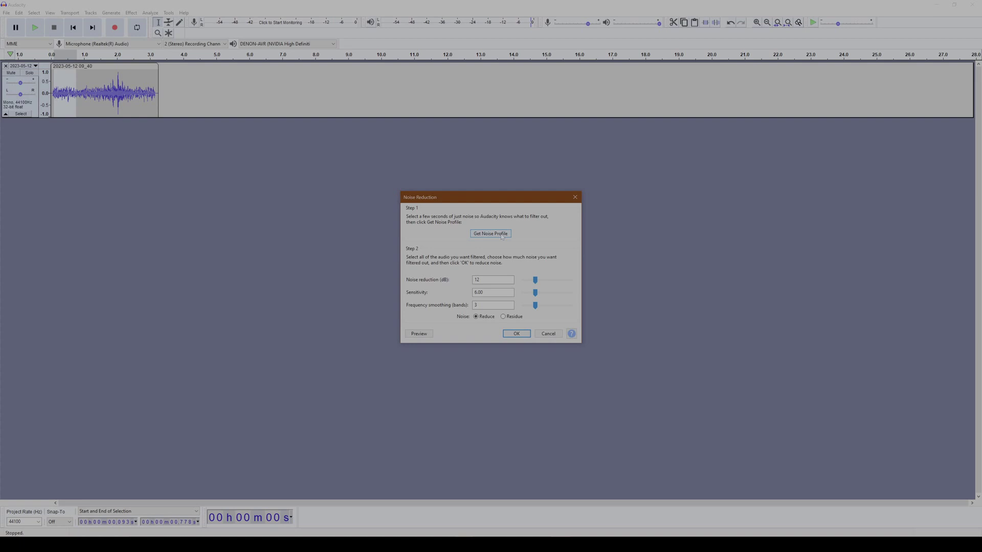
{"action": "left_click", "coordinate": [499, 234]}
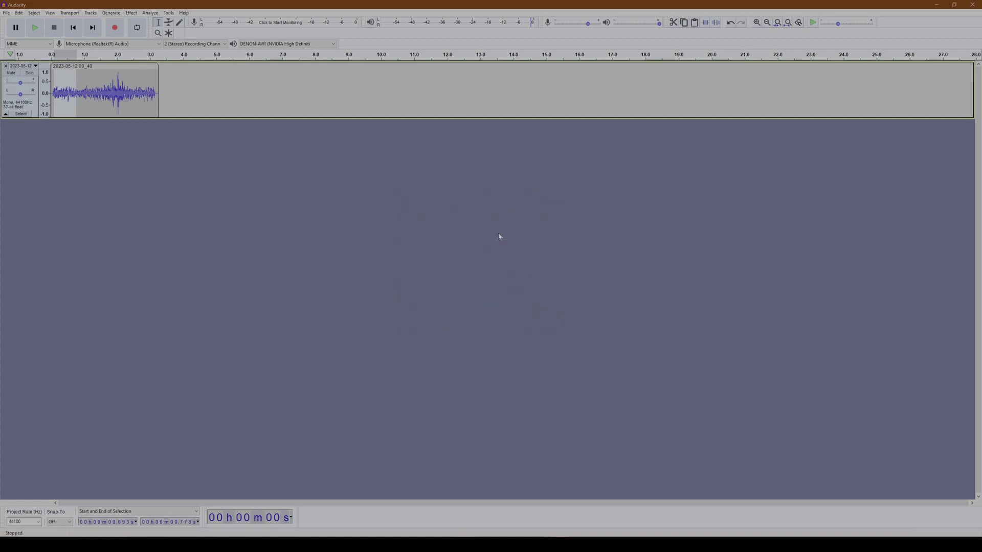
- Clear the selection by clicking the track at 0.94 seconds, then browse the Edit menu
{"action": "left_click", "coordinate": [82, 85]}
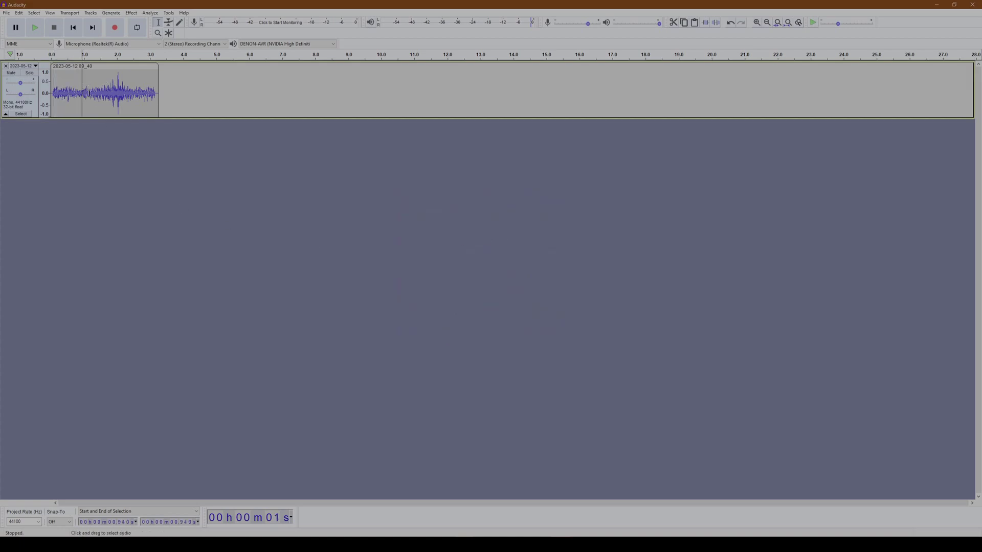
{"action": "left_click", "coordinate": [18, 13]}
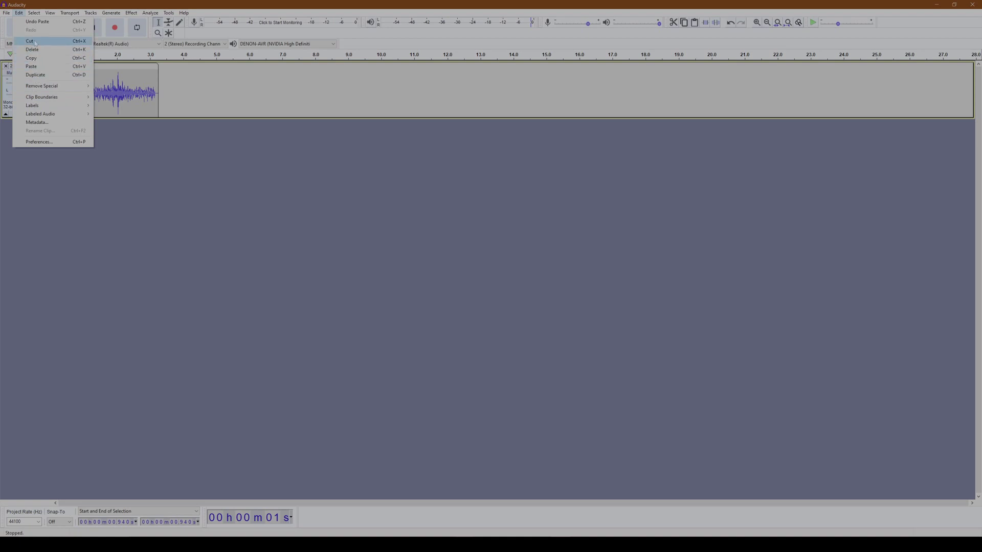
{"action": "mouse_move", "coordinate": [36, 13]}
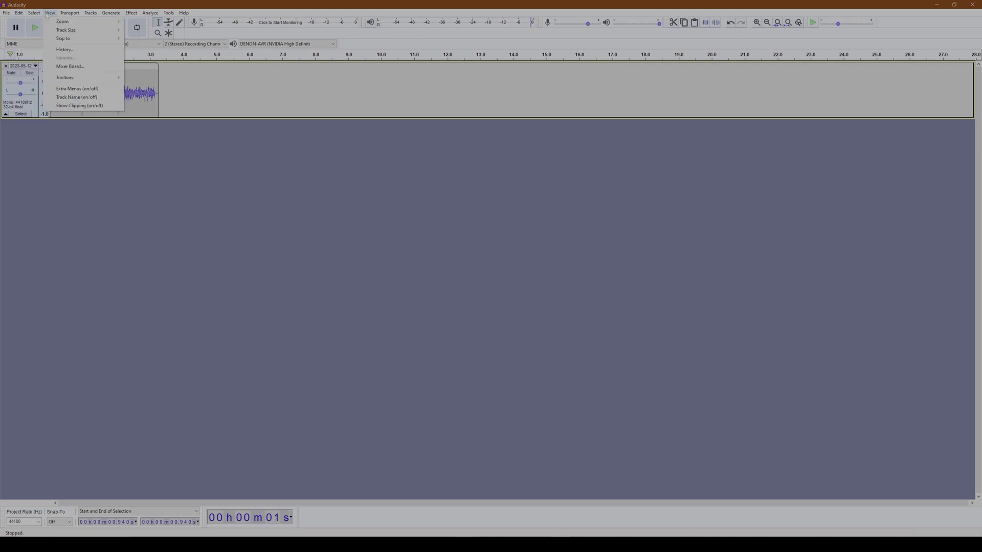
- Apply 12 dB Noise Reduction (sensitivity 6.00, smoothing 3) to the whole clip and play it back
{"action": "left_click", "coordinate": [43, 24]}
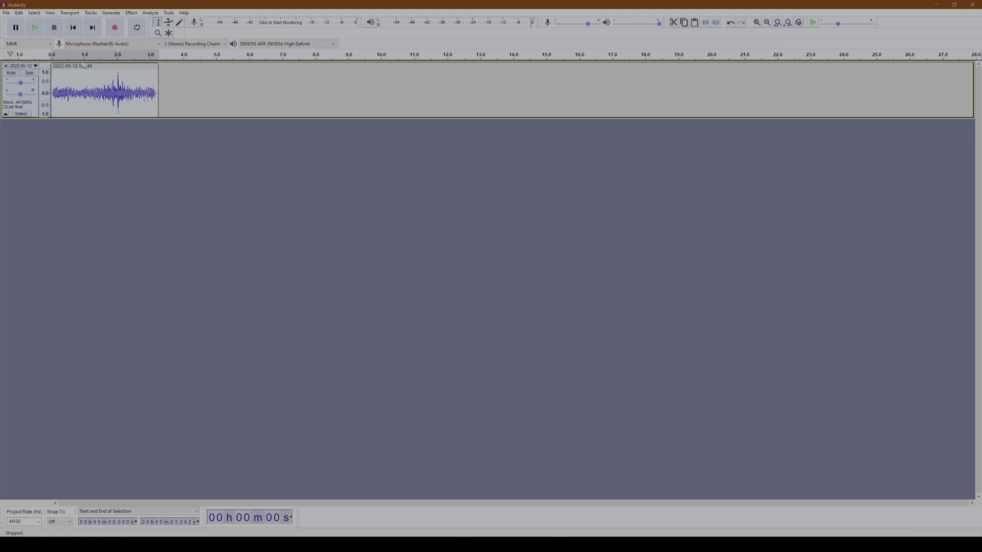
{"action": "left_click", "coordinate": [131, 13]}
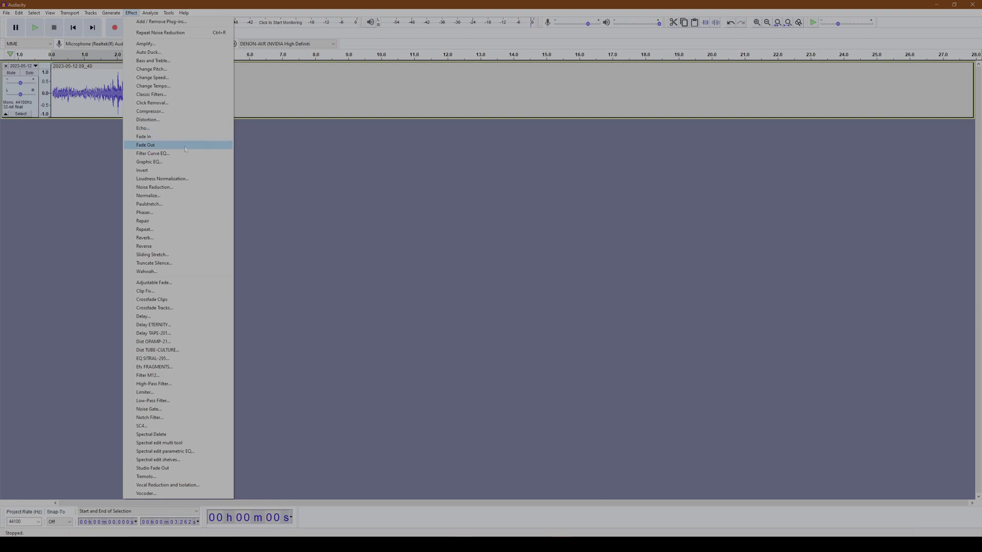
{"action": "left_click", "coordinate": [165, 187]}
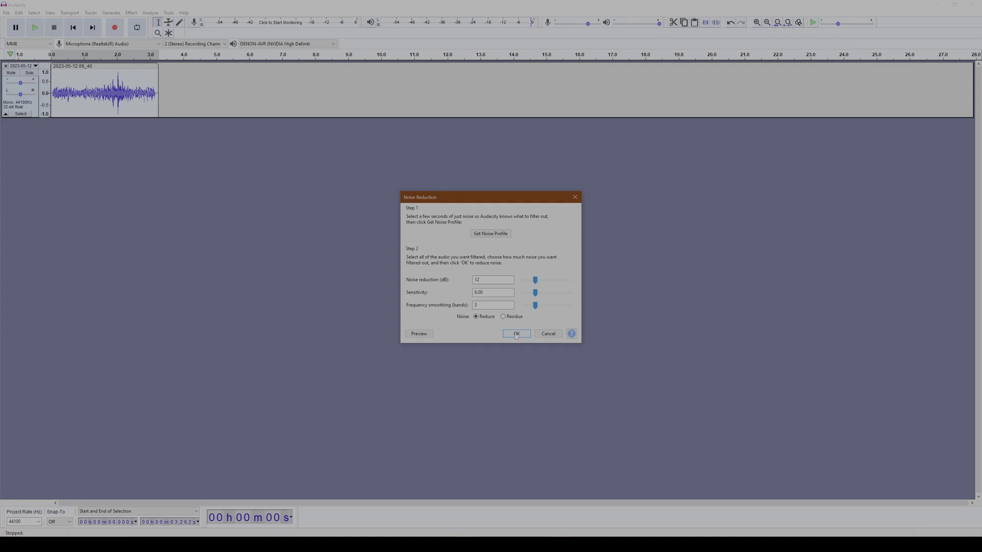
{"action": "left_click", "coordinate": [516, 335]}
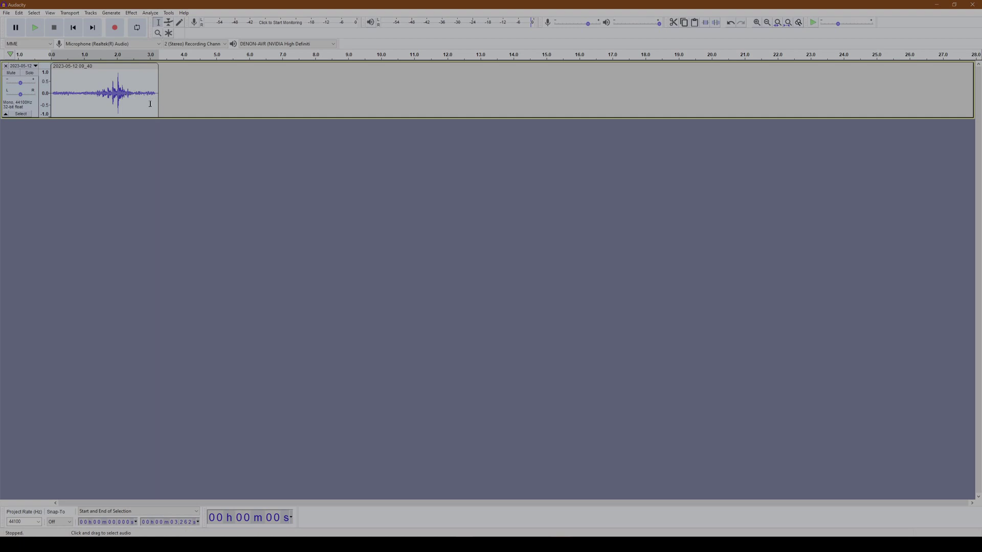
{"action": "left_click", "coordinate": [35, 29]}
{"action": "left_click", "coordinate": [35, 28]}
- Start a WAV export and widen the Name column to read full file names
{"action": "left_click", "coordinate": [7, 13]}
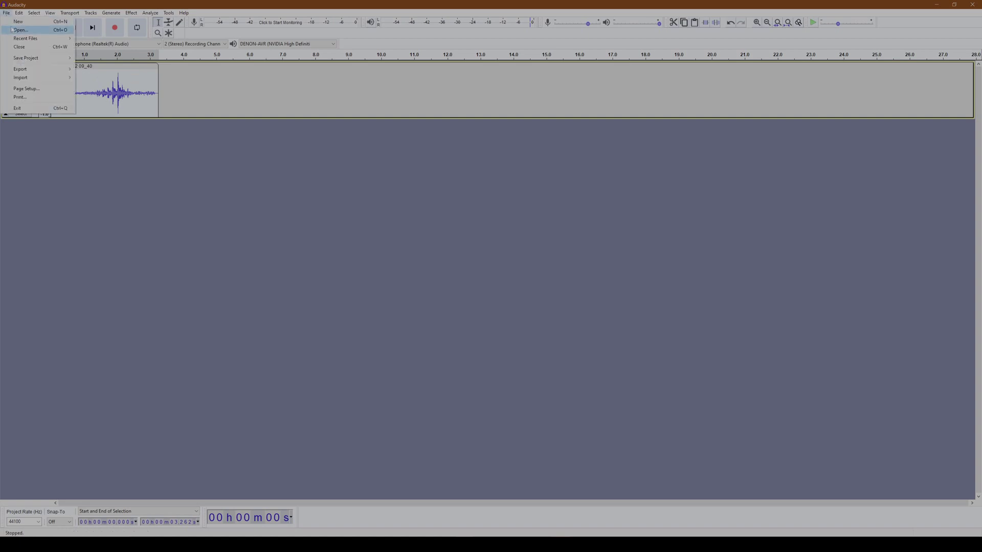
{"action": "mouse_move", "coordinate": [41, 72]}
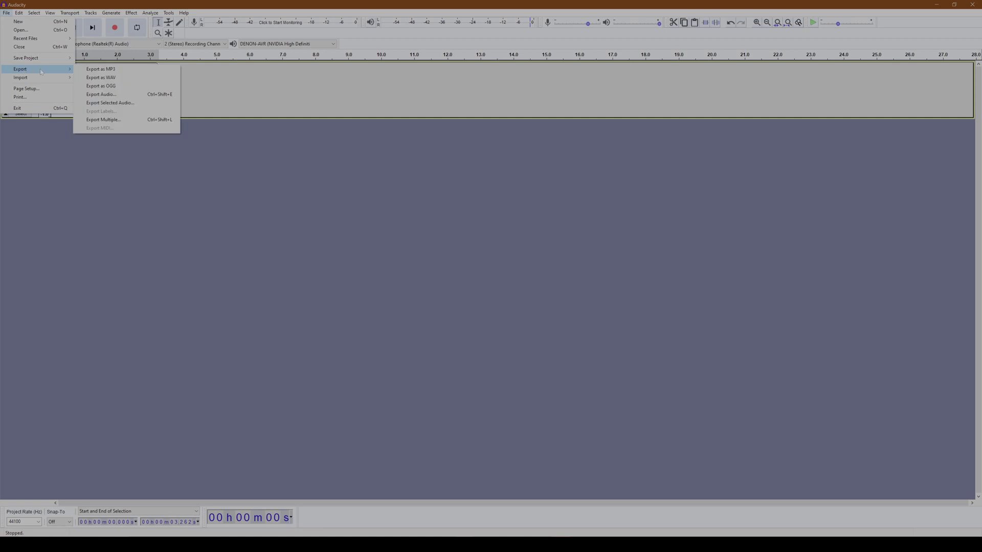
{"action": "left_click", "coordinate": [105, 79]}
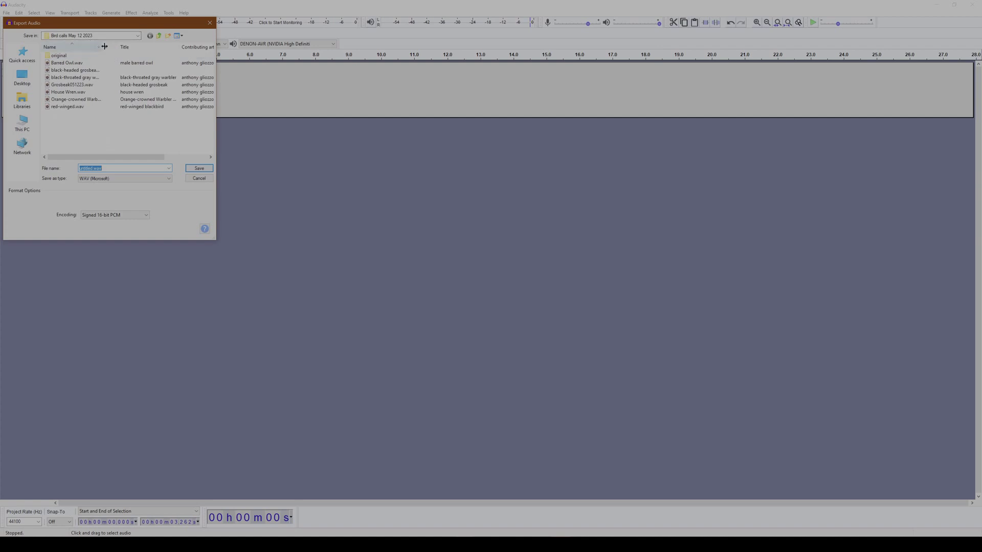
{"action": "left_click_drag", "start_coordinate": [103, 47], "coordinate": [130, 47]}
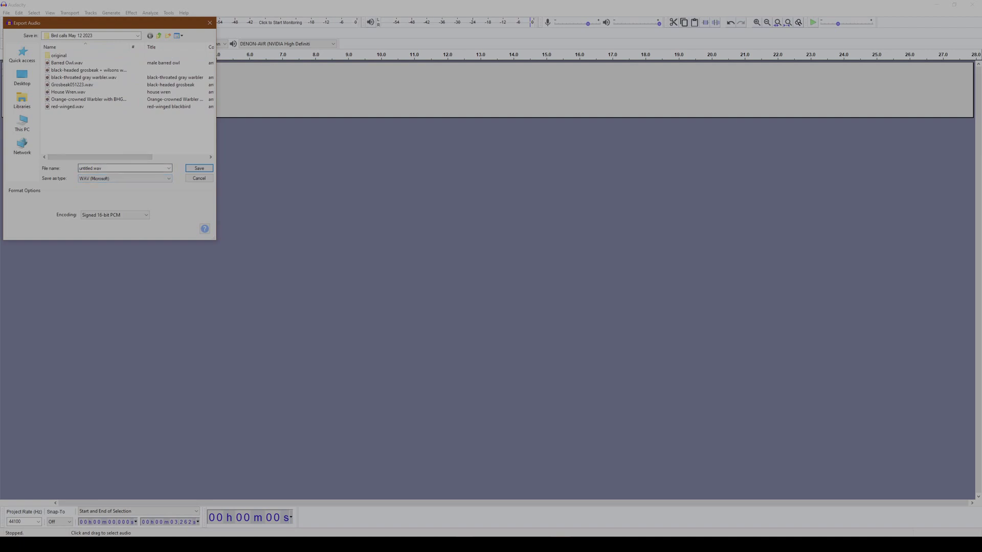
- Name the export after the grosbeak and warbler file, appending 'with noise reduction'
{"action": "double_click", "coordinate": [90, 168]}
{"action": "left_click", "coordinate": [68, 70]}
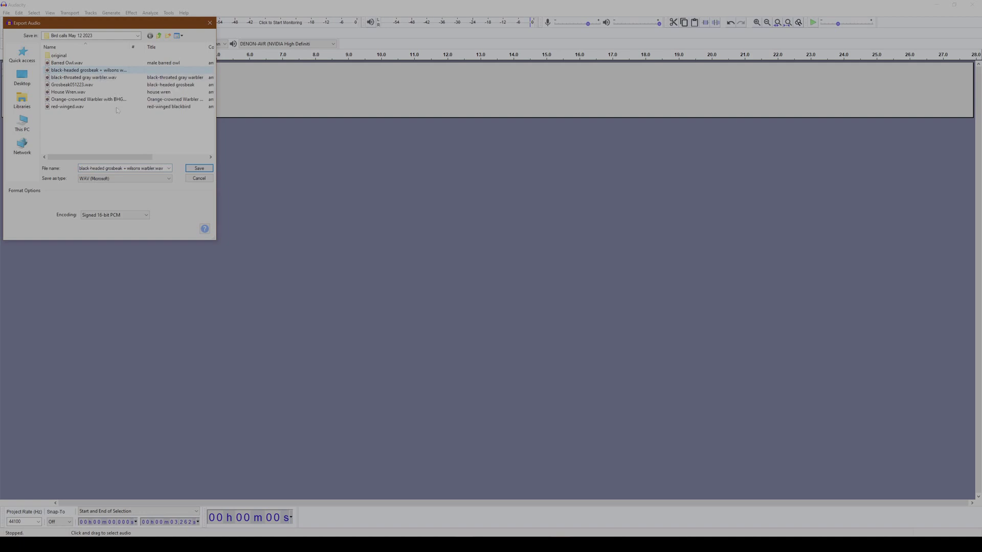
{"action": "key", "text": "ctrl+a"}
{"action": "left_click", "coordinate": [156, 168]}
{"action": "type", "text": "with noise reduc"}
{"action": "left_click", "coordinate": [198, 169]}
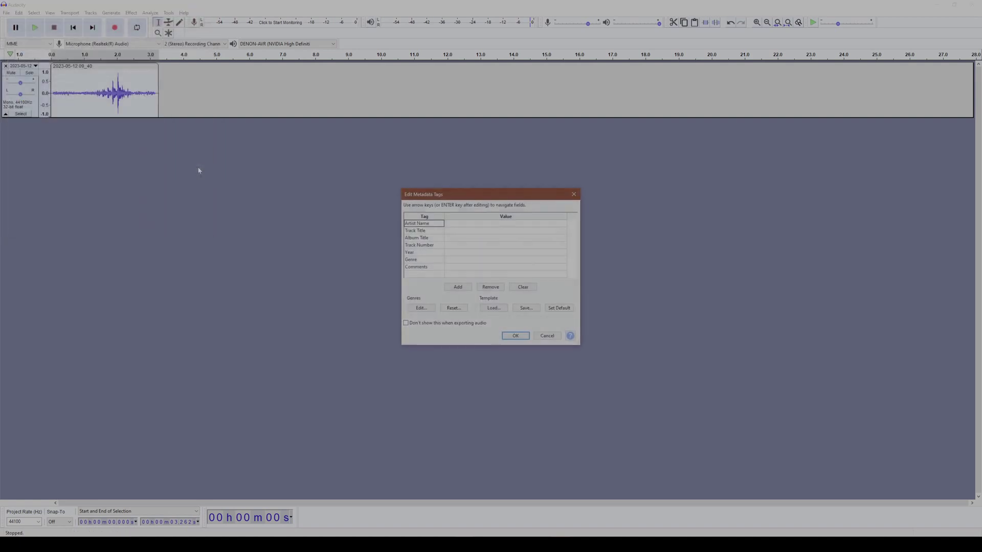
- Leave the Artist Name and Track Title tags empty and finish the WAV export
{"action": "left_click", "coordinate": [453, 225]}
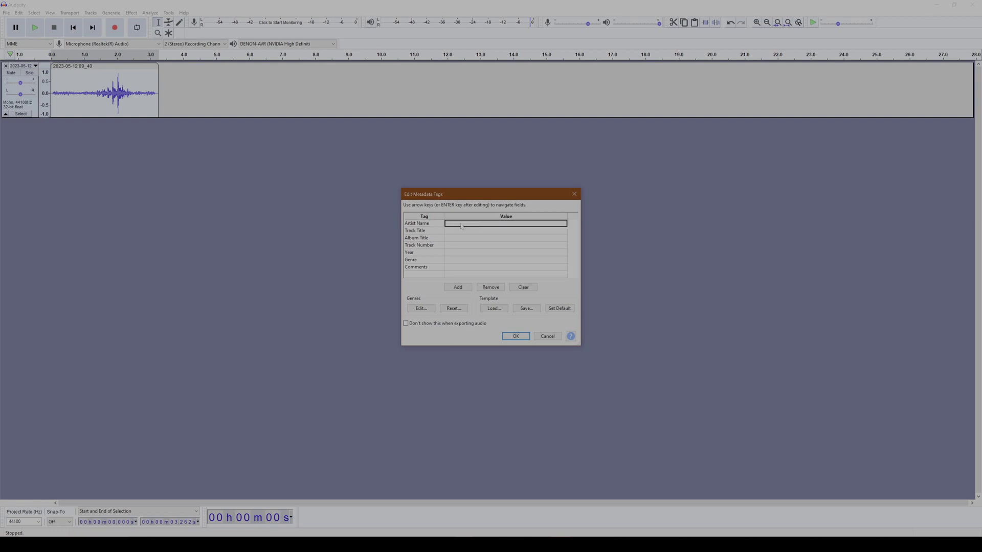
{"action": "left_click", "coordinate": [451, 233]}
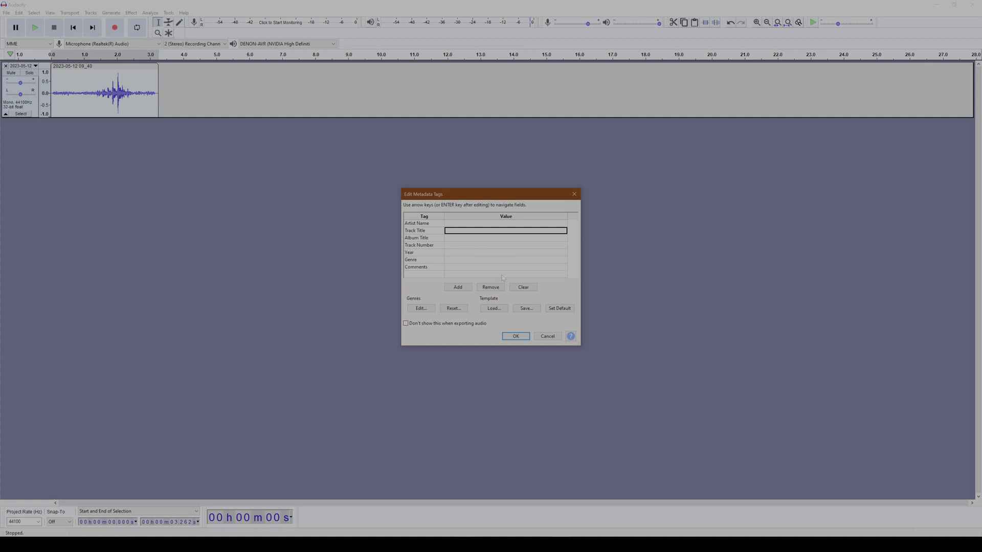
{"action": "left_click", "coordinate": [516, 336]}
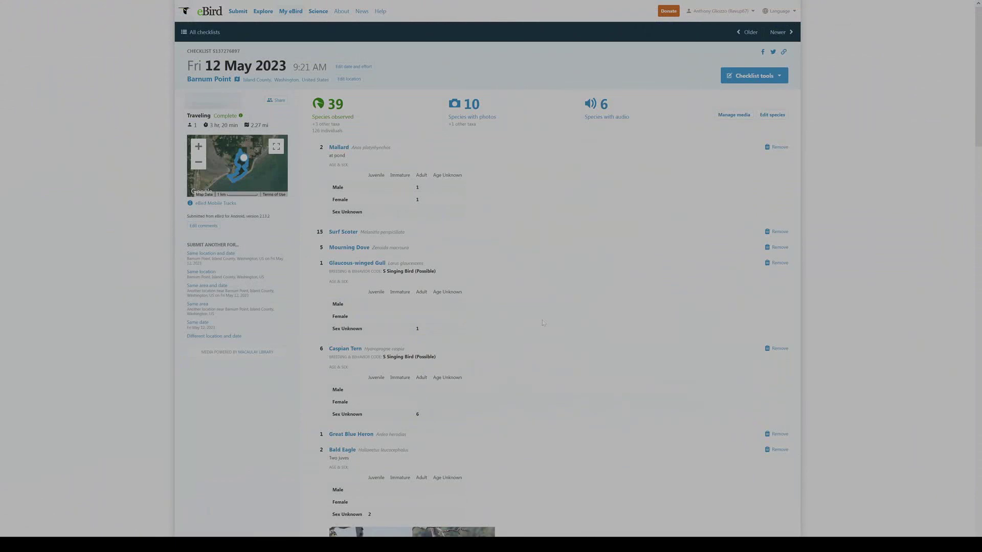
{"action": "scroll", "coordinate": [542, 323], "scroll_direction": "down", "scroll_amount": 6}
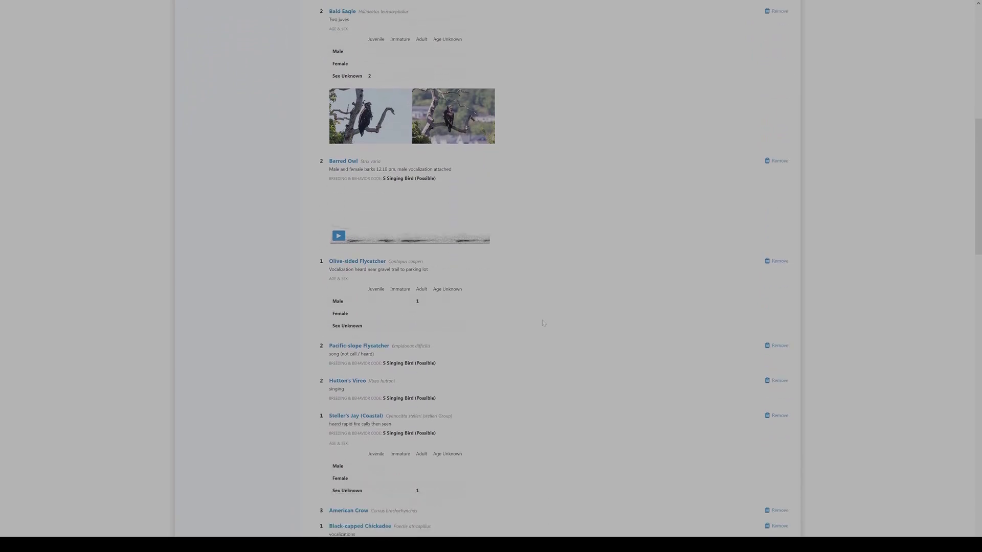
{"action": "scroll", "coordinate": [543, 323], "scroll_direction": "down", "scroll_amount": 6}
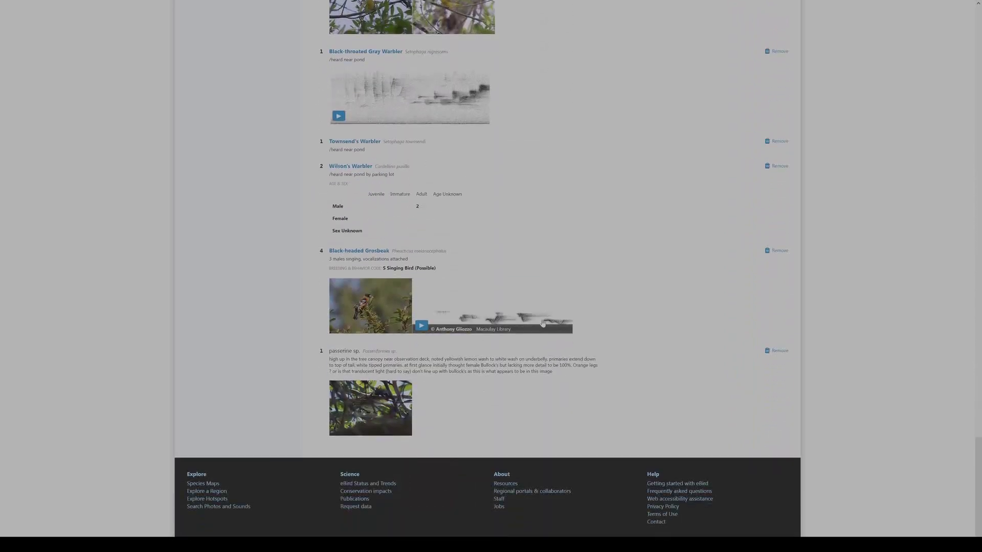
{"action": "scroll", "coordinate": [568, 286], "scroll_direction": "up", "scroll_amount": 3}
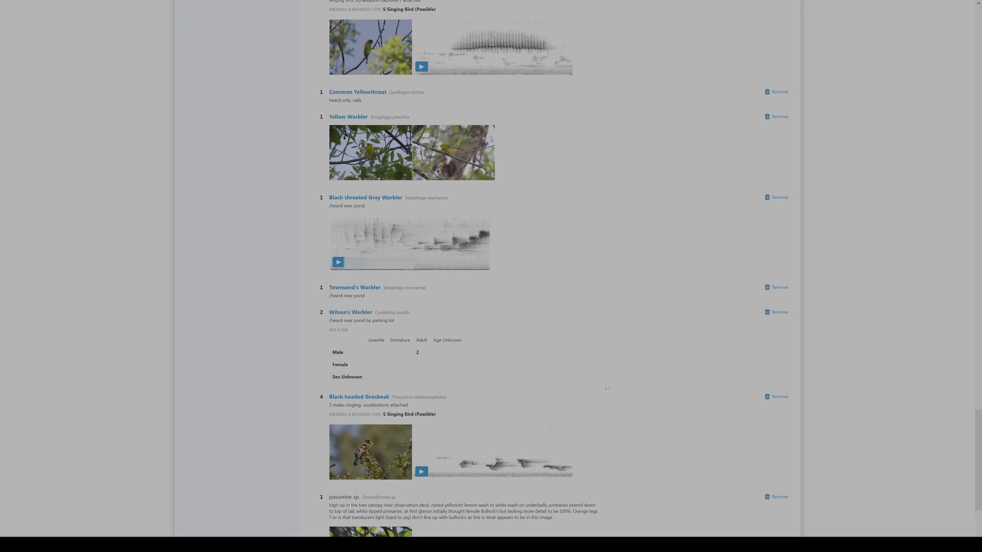
{"action": "scroll", "coordinate": [606, 386], "scroll_direction": "up", "scroll_amount": 20}
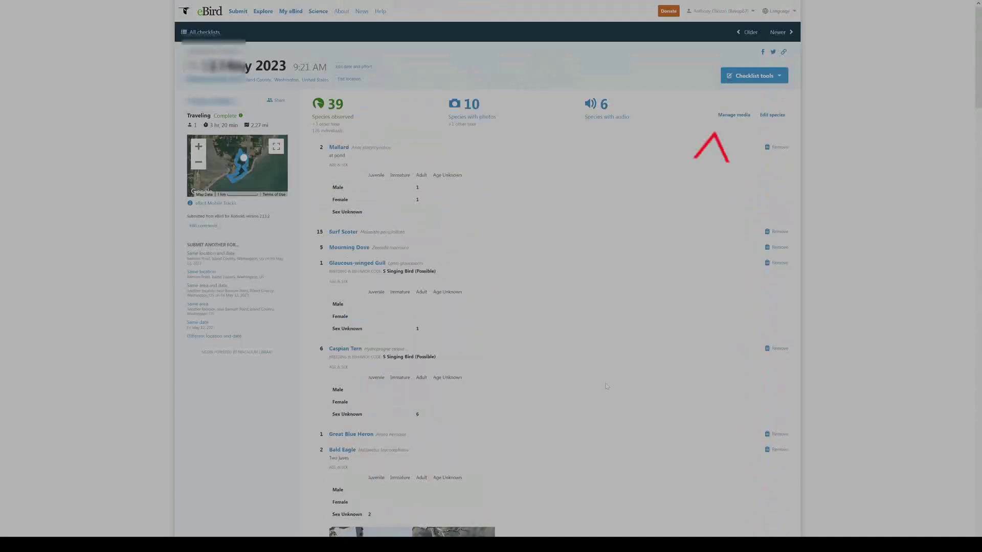
- Upload the 'with noise reduction' WAV as media for the Wilson's Warbler entry
{"action": "left_click", "coordinate": [735, 116]}
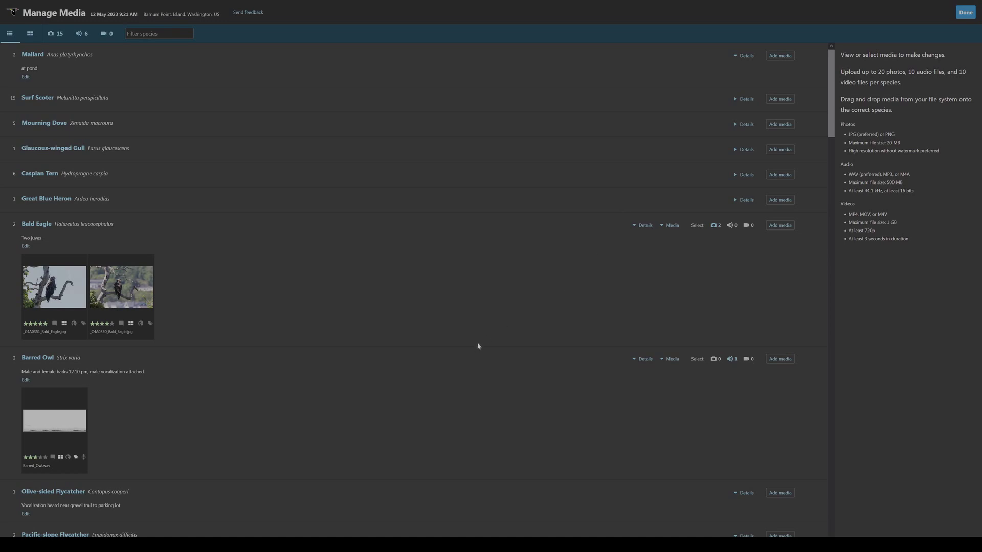
{"action": "scroll", "coordinate": [477, 343], "scroll_direction": "down", "scroll_amount": 5}
{"action": "scroll", "coordinate": [478, 348], "scroll_direction": "down", "scroll_amount": 15}
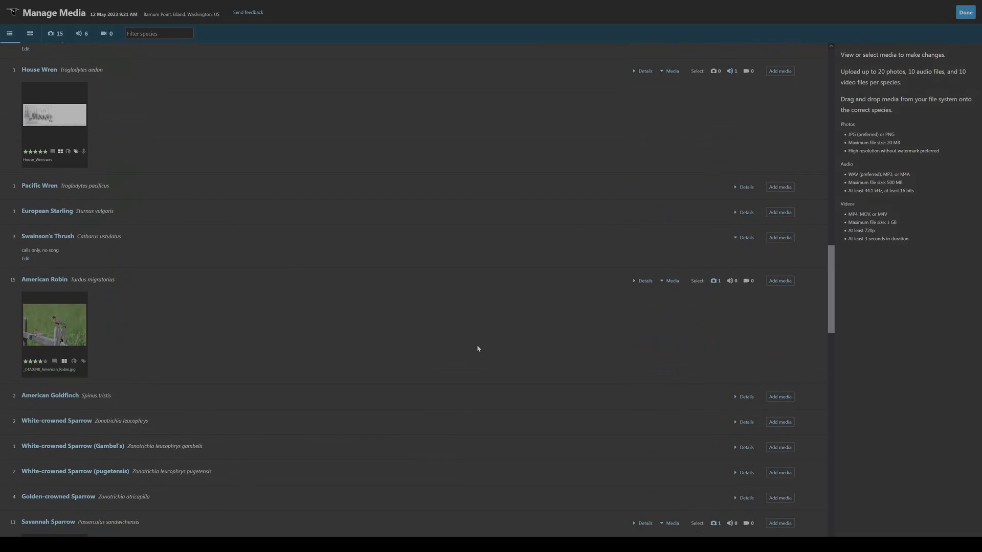
{"action": "scroll", "coordinate": [477, 349], "scroll_direction": "down", "scroll_amount": 8}
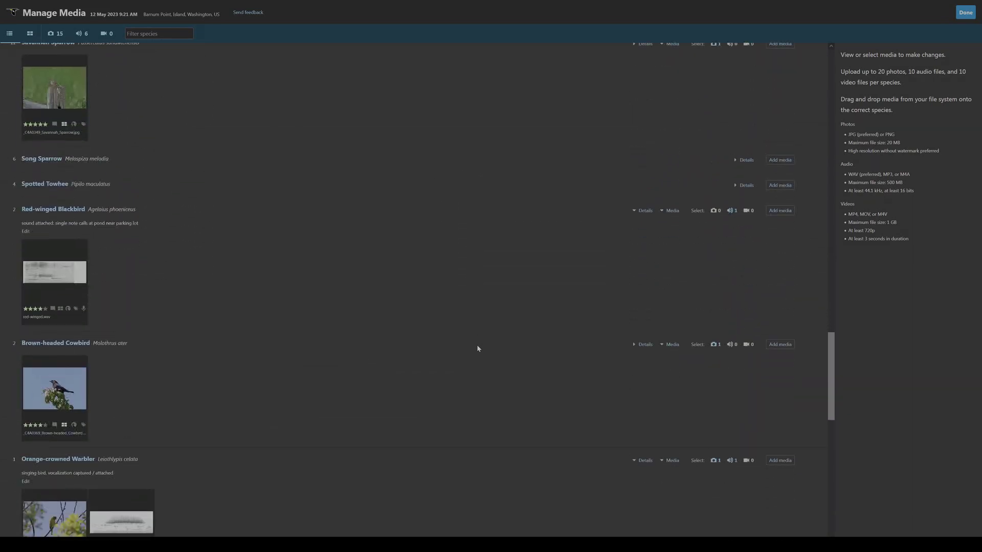
{"action": "scroll", "coordinate": [477, 349], "scroll_direction": "down", "scroll_amount": 10}
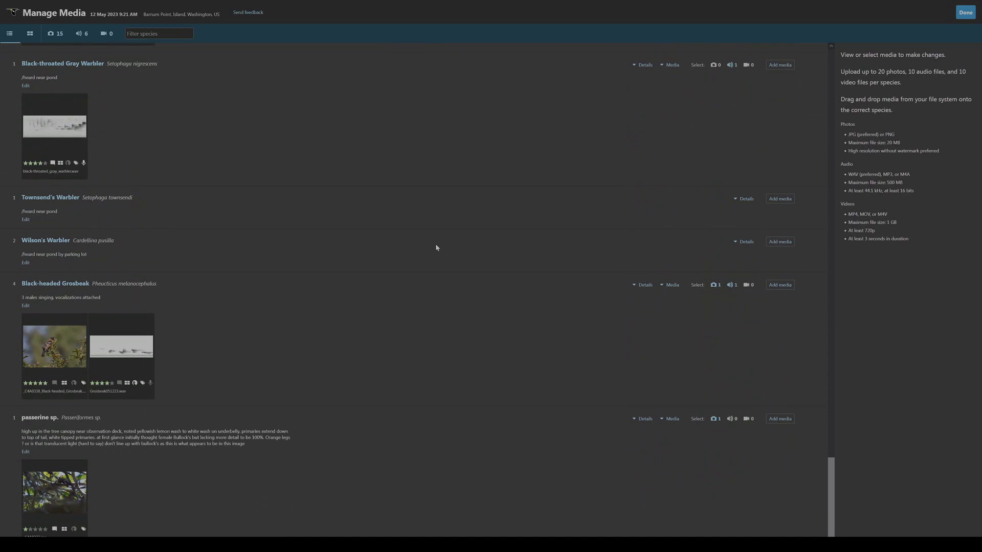
{"action": "left_click", "coordinate": [776, 246]}
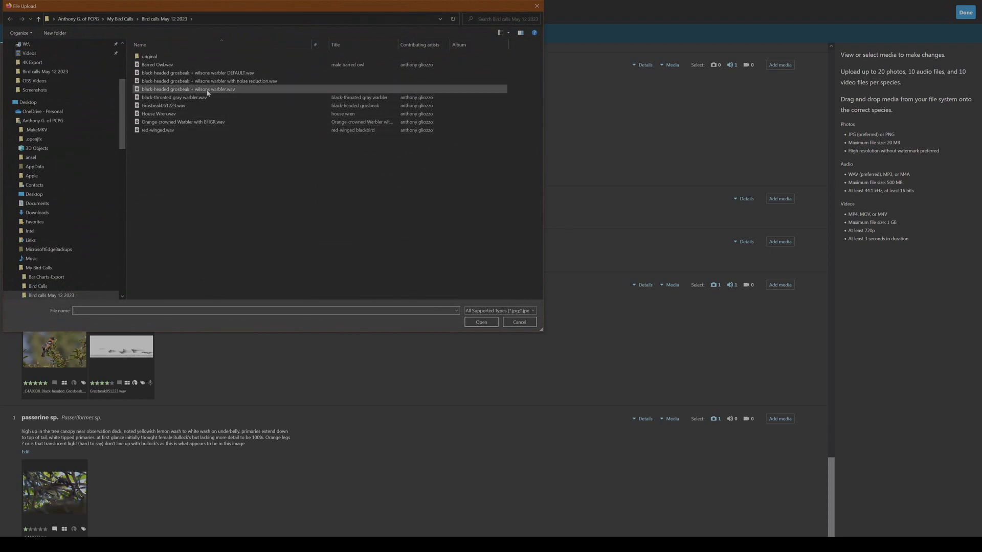
{"action": "left_click", "coordinate": [231, 84]}
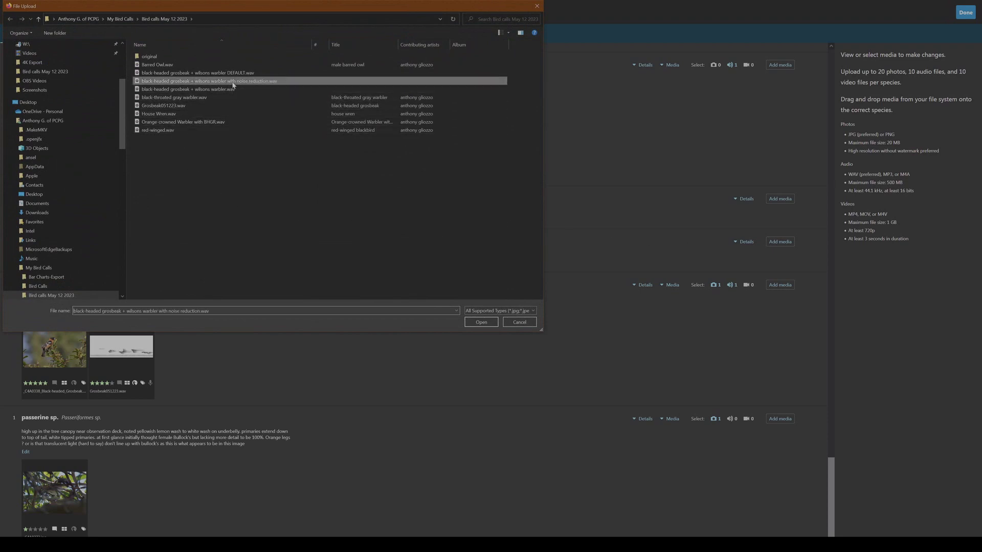
{"action": "left_click", "coordinate": [480, 322]}
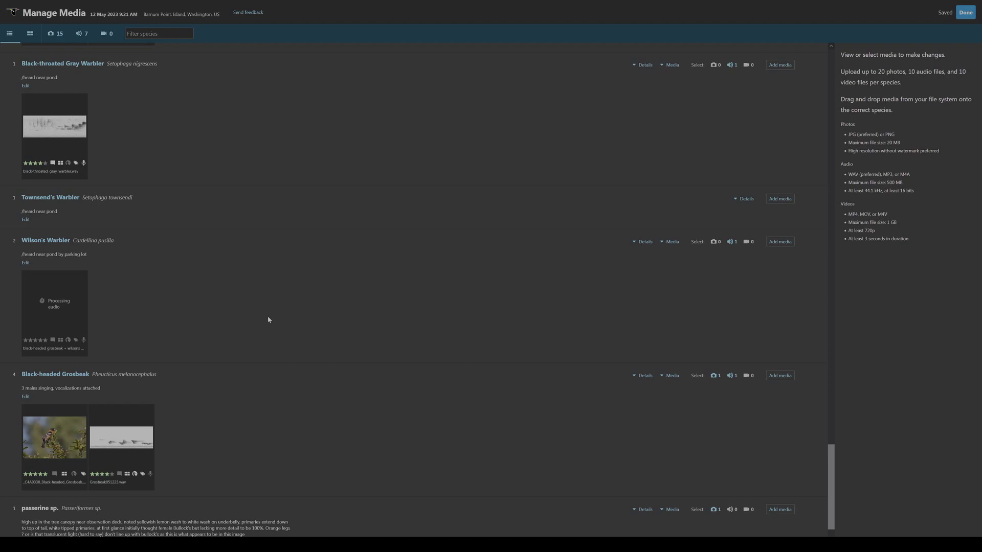
- Wait on Manage Media while the Wilson's Warbler audio finishes uploading
{"action": "scroll", "coordinate": [268, 319], "scroll_direction": "down", "scroll_amount": 2}
{"action": "scroll", "coordinate": [268, 319], "scroll_direction": "up", "scroll_amount": 2}
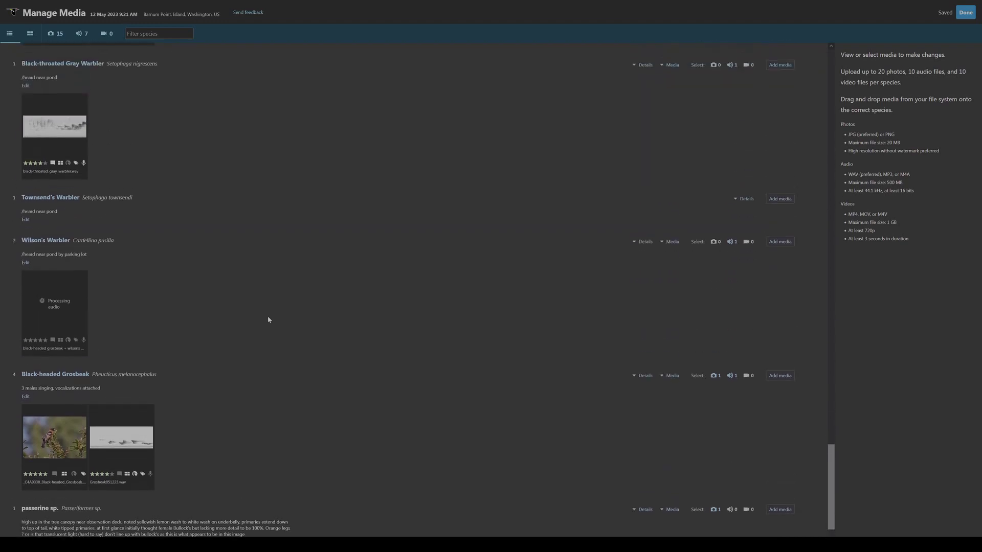